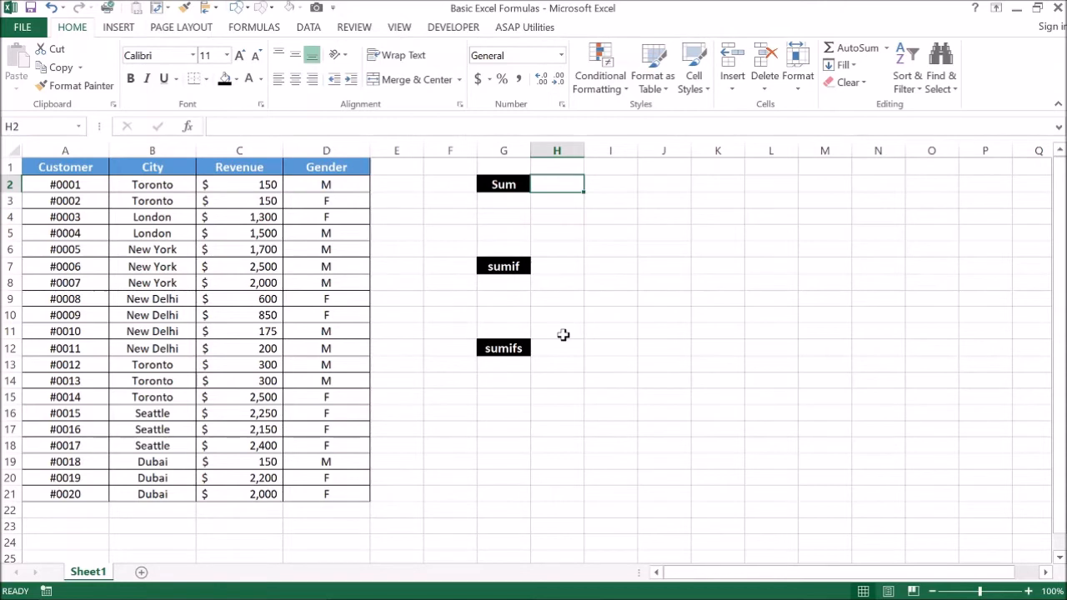
# Try adding two numbers in cell I2 with the formula =3+10 and clear the cell again.
pyautogui.click(607, 182)
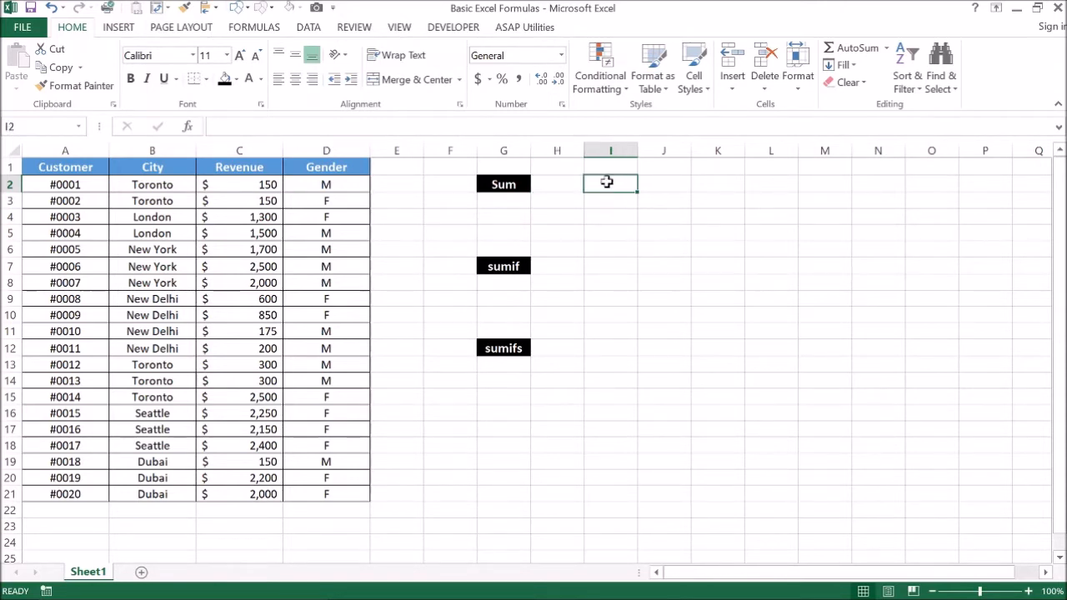
pyautogui.write('=')
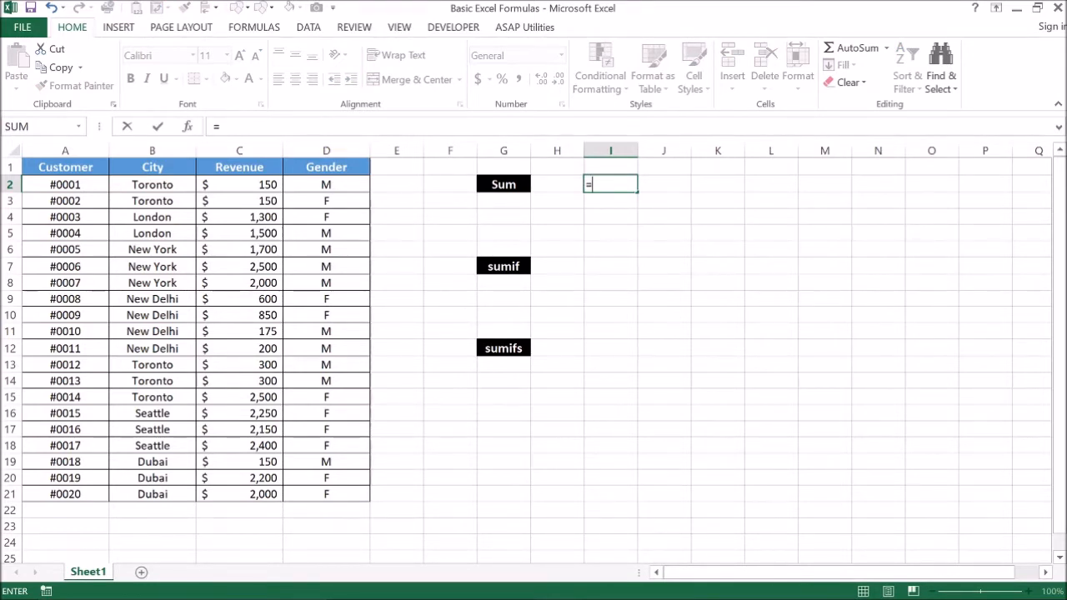
pyautogui.write('3+10')
pyautogui.press('Return')
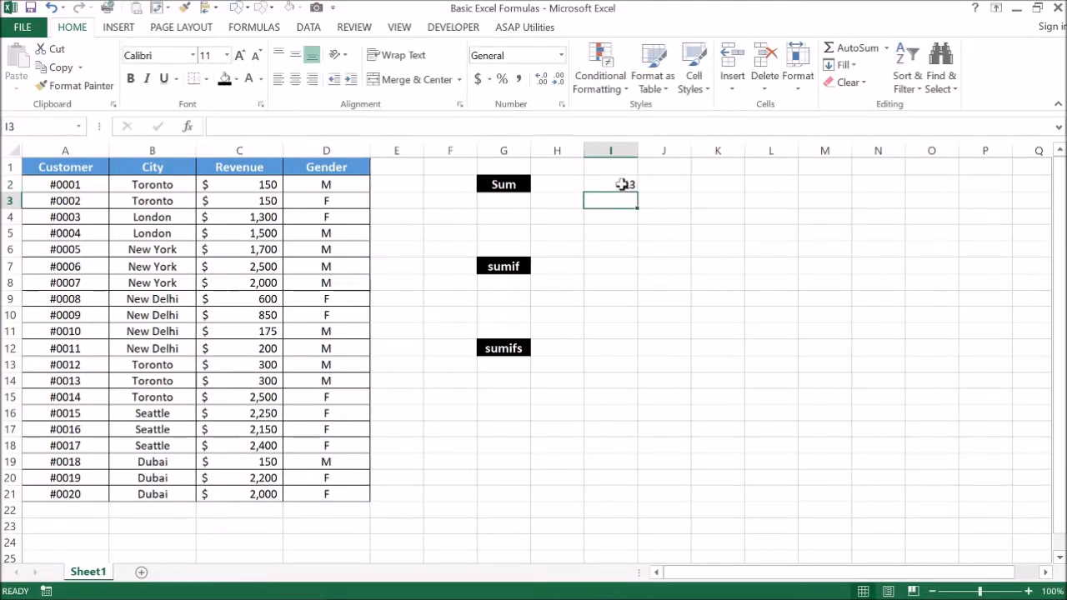
pyautogui.click(618, 184)
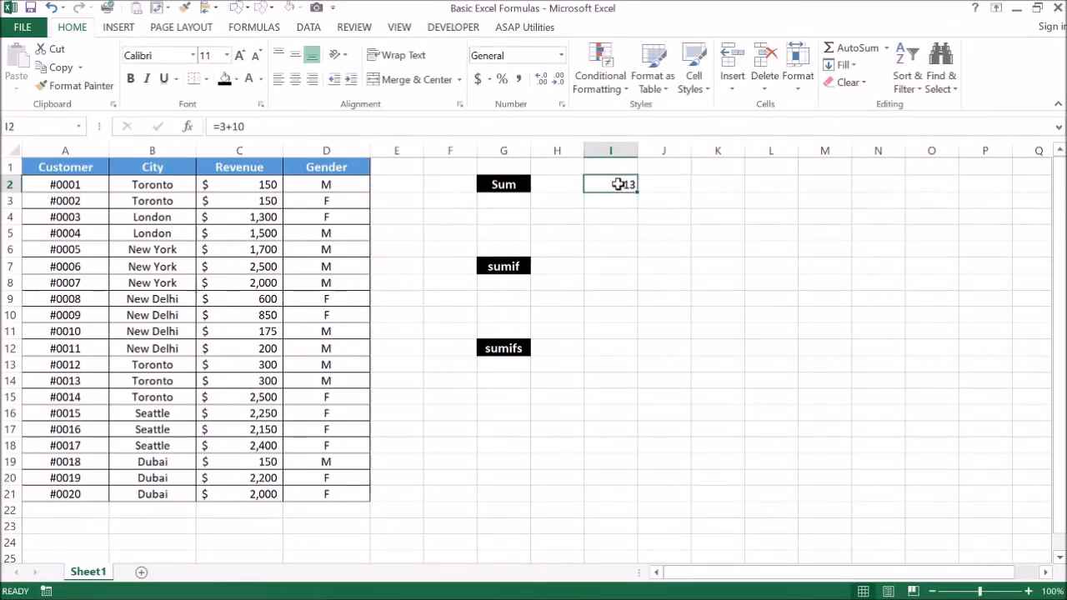
pyautogui.press('Delete')
# Enter 3 in cell J2 and 10 in cell K2.
pyautogui.press('Right')
pyautogui.write('3')
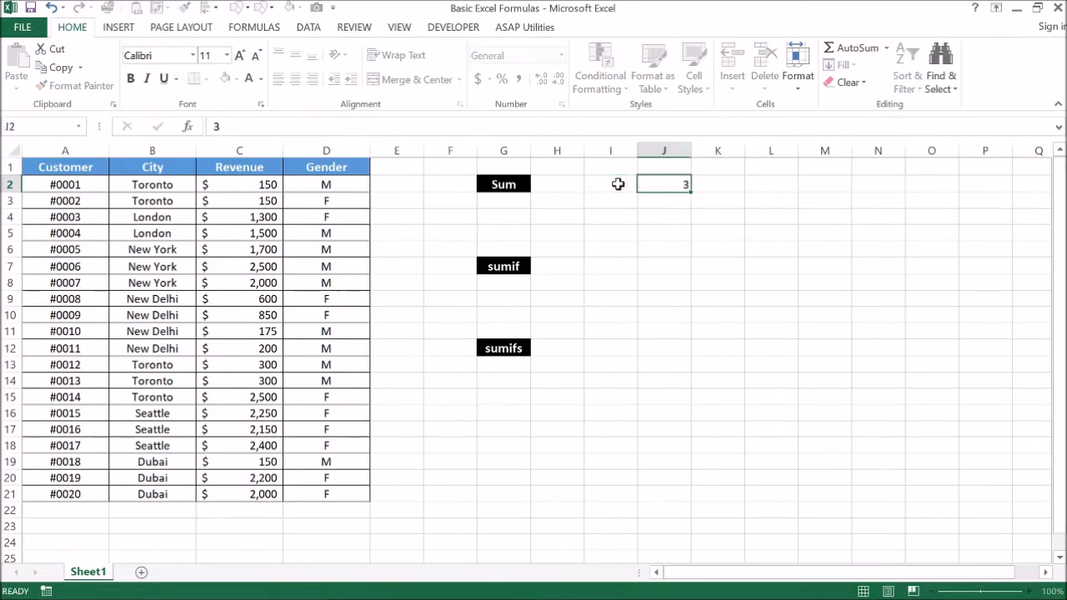
pyautogui.press('Right')
pyautogui.write('10')
pyautogui.press('Return')
# Add the two numbers by cell reference in J3 with the formula =J2+K2.
pyautogui.press('Left')
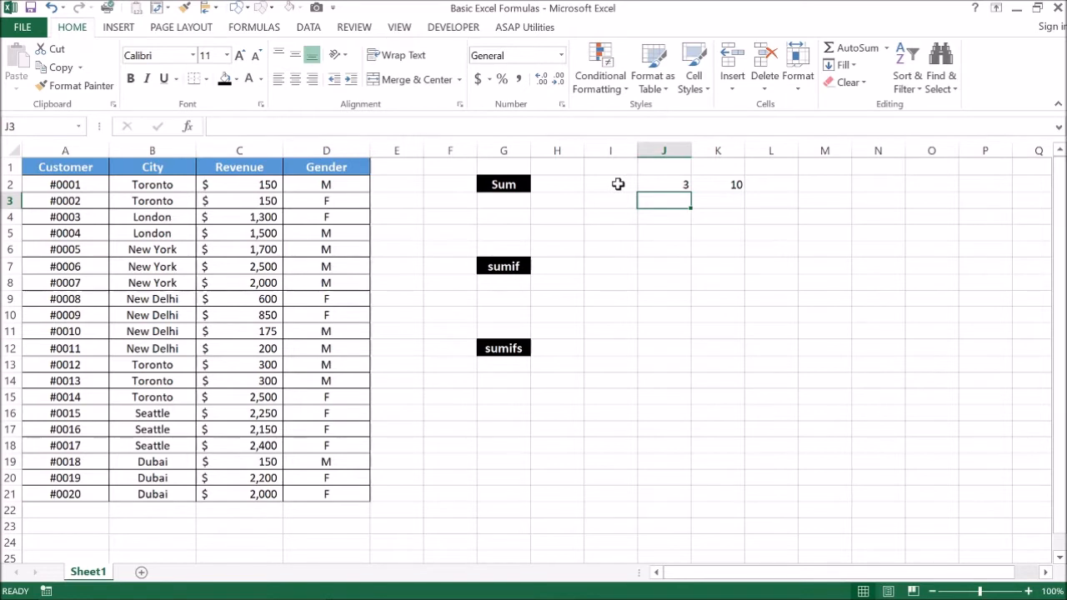
pyautogui.write('=')
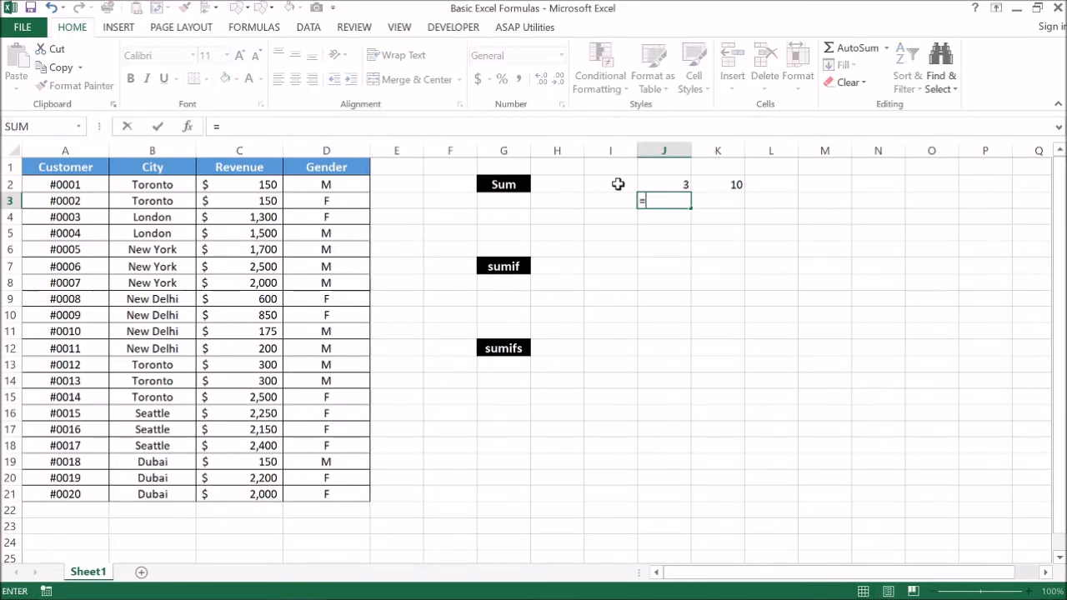
pyautogui.press('Up')
pyautogui.write('+')
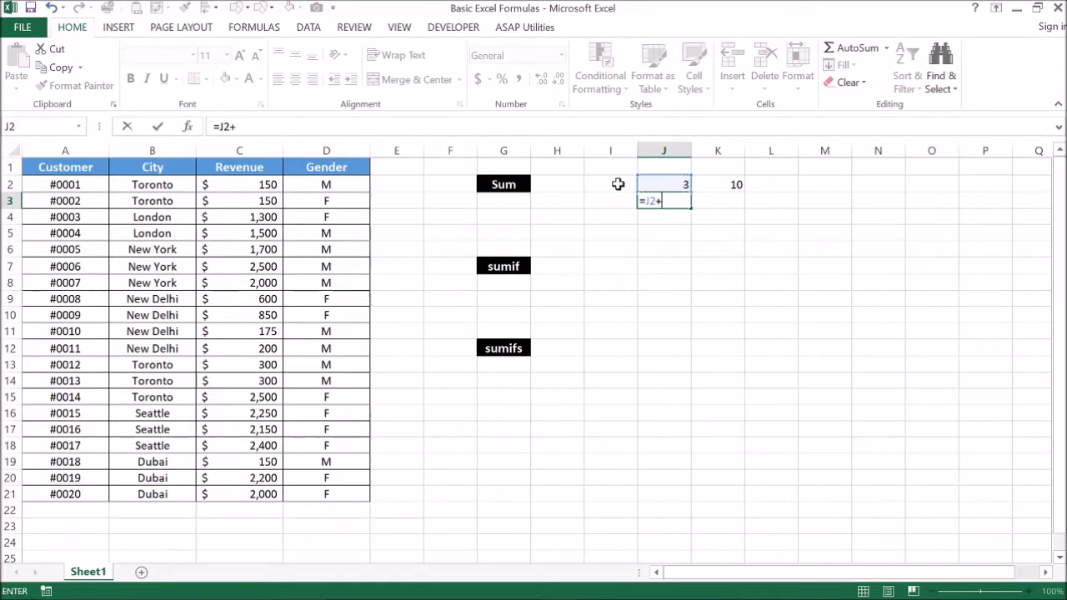
pyautogui.press('Up')
pyautogui.press('Right')
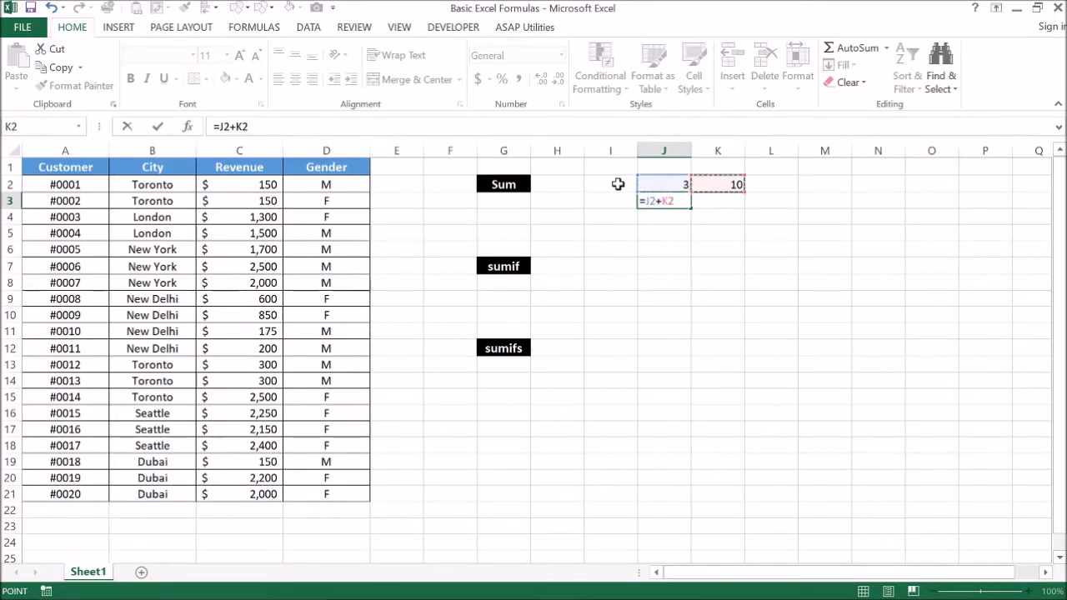
pyautogui.press('Return')
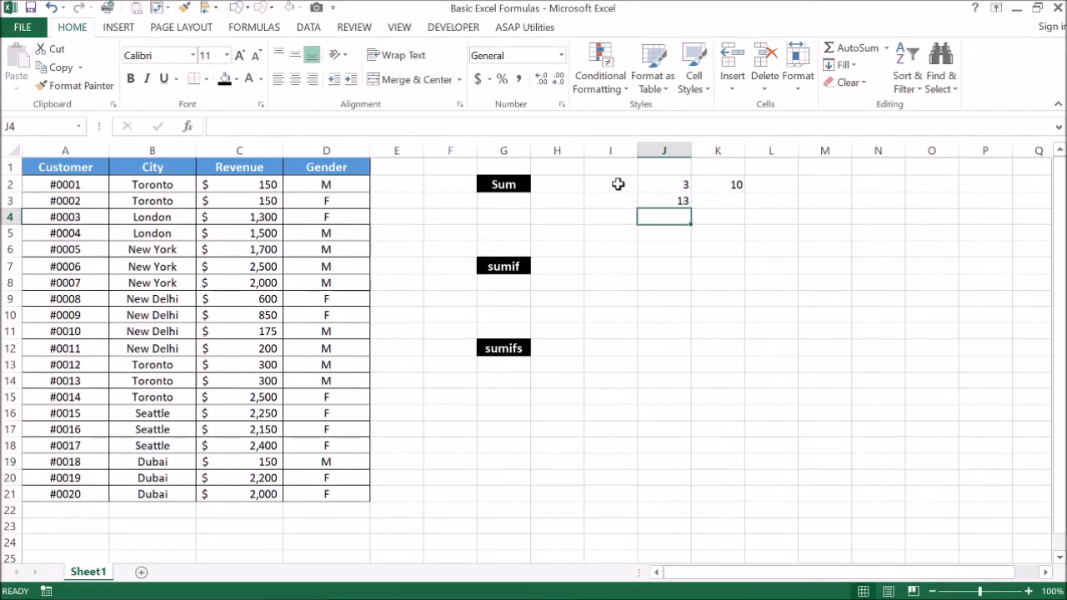
# Try adding revenues one by one in cell I4 with =C2+C3+C4, and erase the references back to the equals sign.
pyautogui.press('Left')
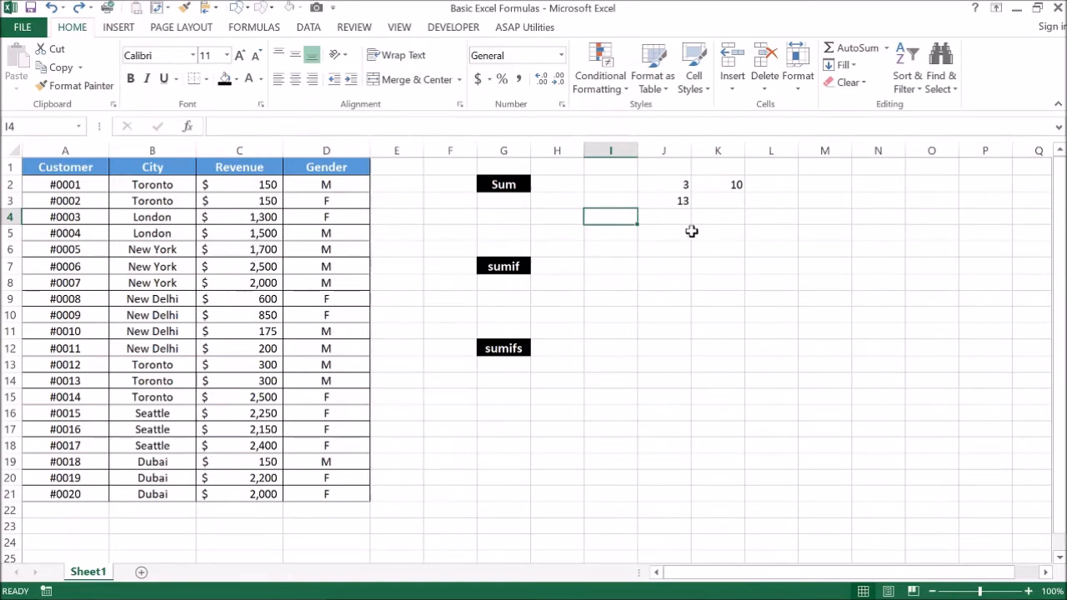
pyautogui.write('=')
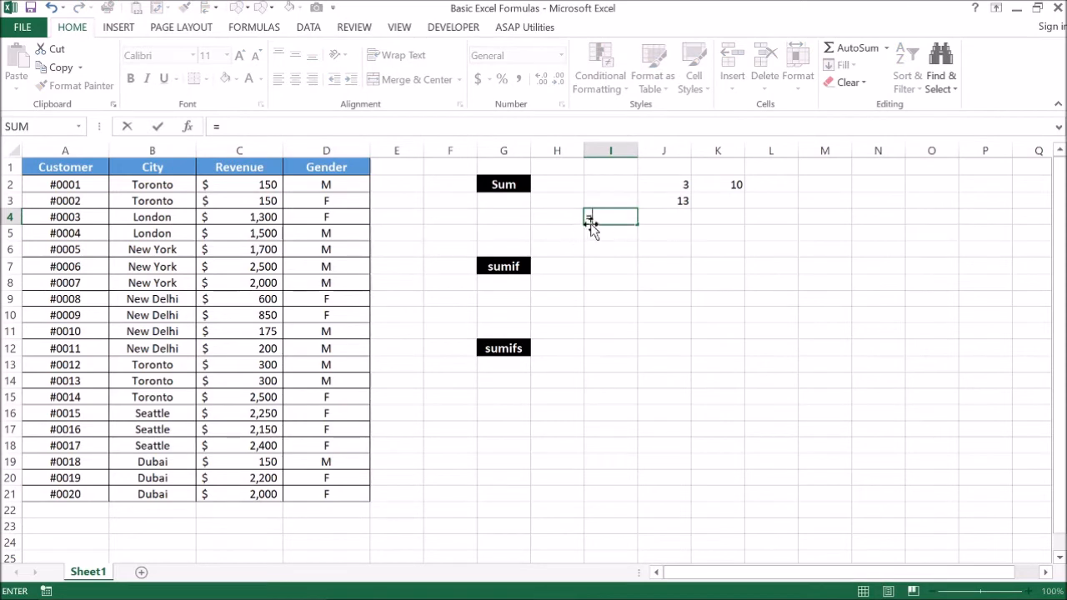
pyautogui.click(249, 185)
pyautogui.write('+')
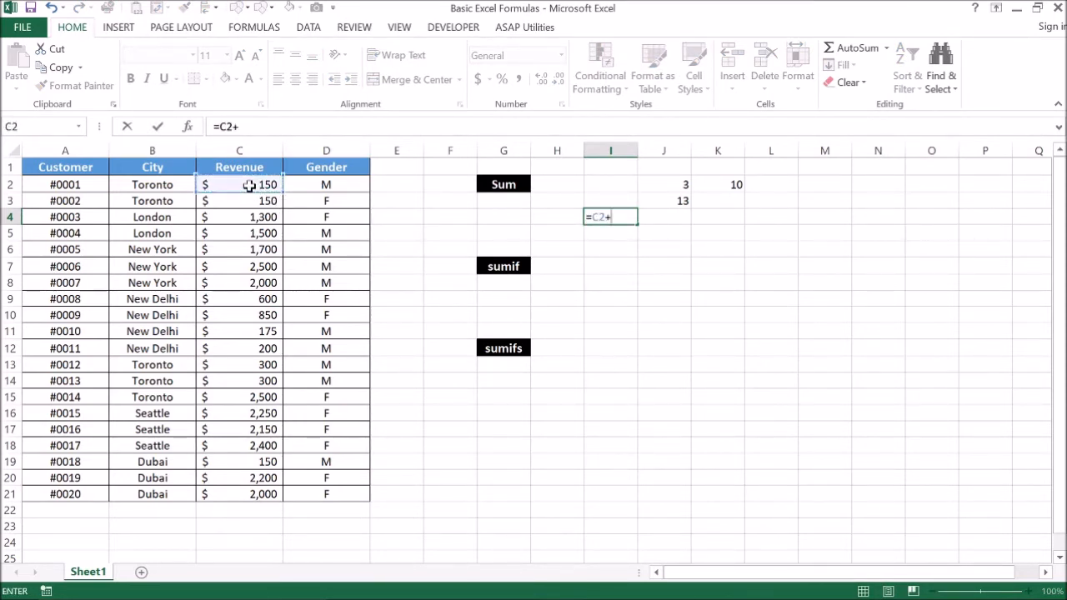
pyautogui.click(247, 201)
pyautogui.write('+')
pyautogui.click(248, 216)
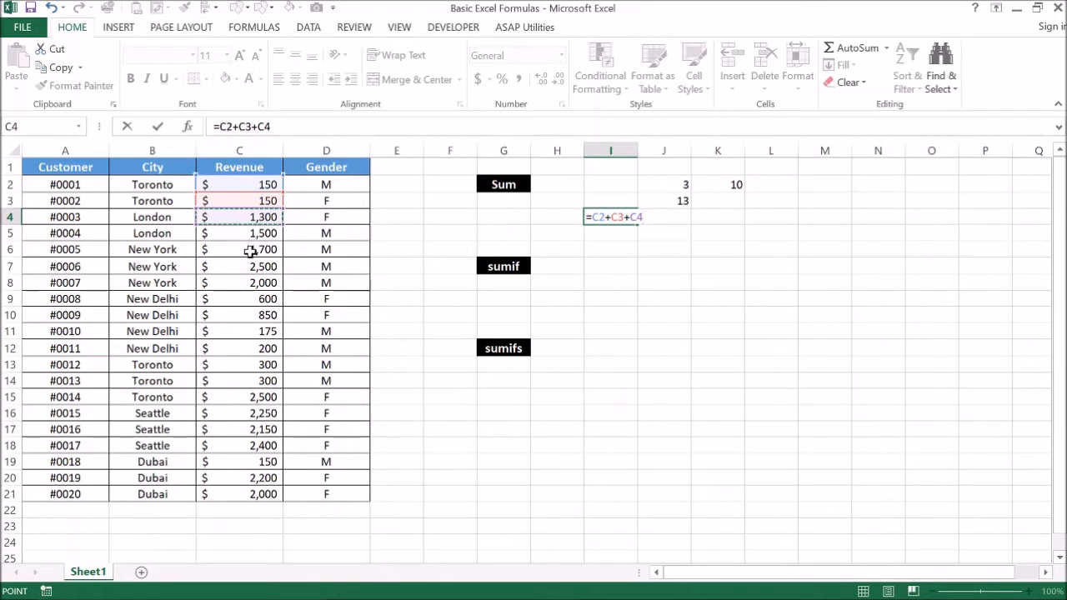
pyautogui.press('BackSpace')
pyautogui.press('BackSpace')
pyautogui.press('BackSpace')
pyautogui.press('BackSpace')
pyautogui.press('BackSpace')
pyautogui.press('BackSpace')
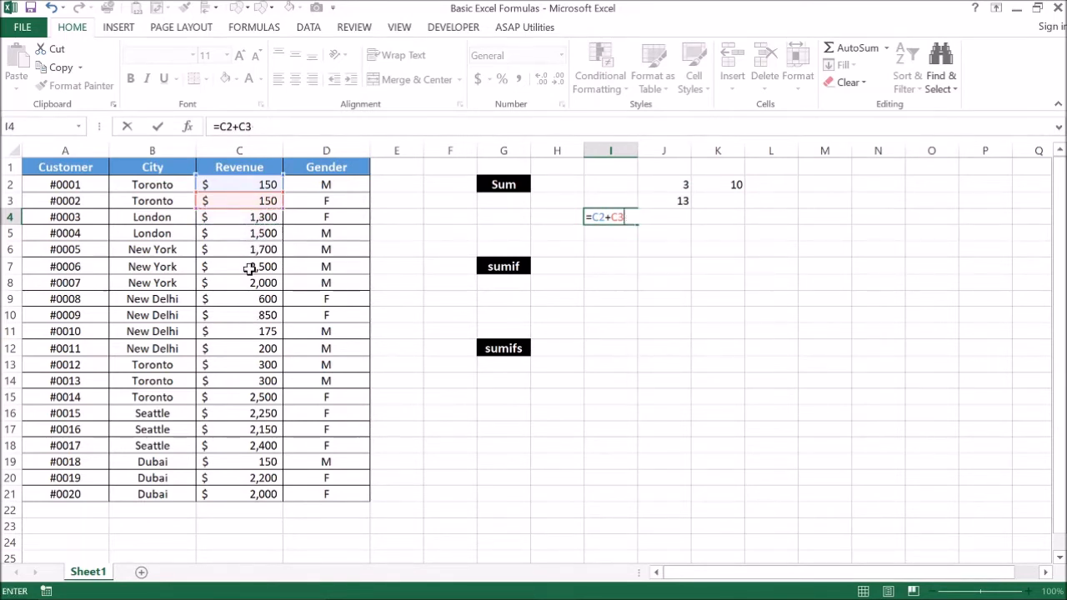
pyautogui.press('BackSpace')
pyautogui.press('BackSpace')
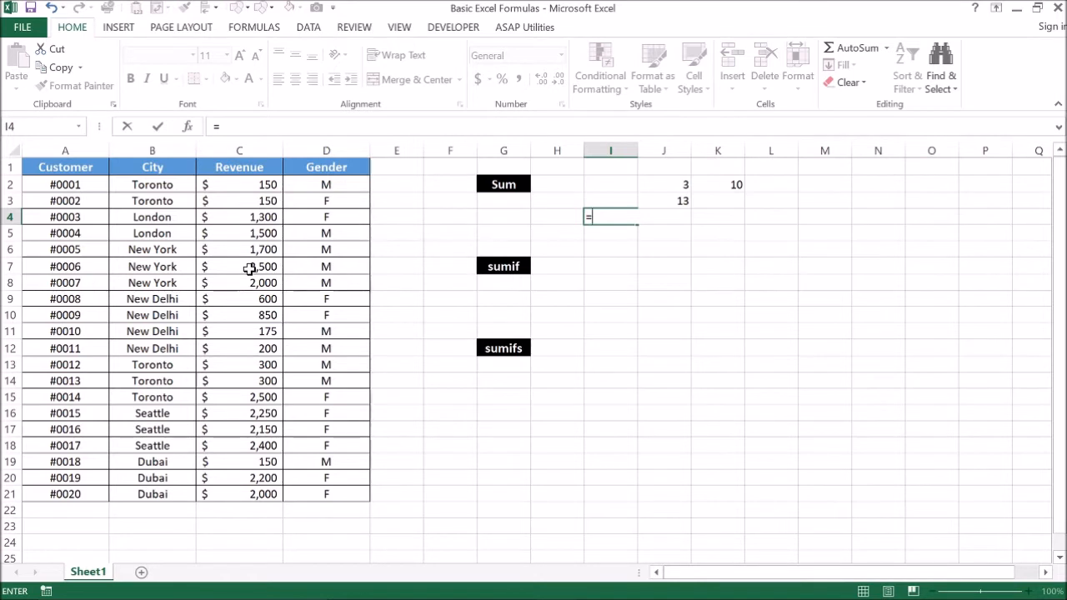
# Total the whole Revenue column in cell I4 with the formula =SUM(C2:C21).
pyautogui.write('sum')
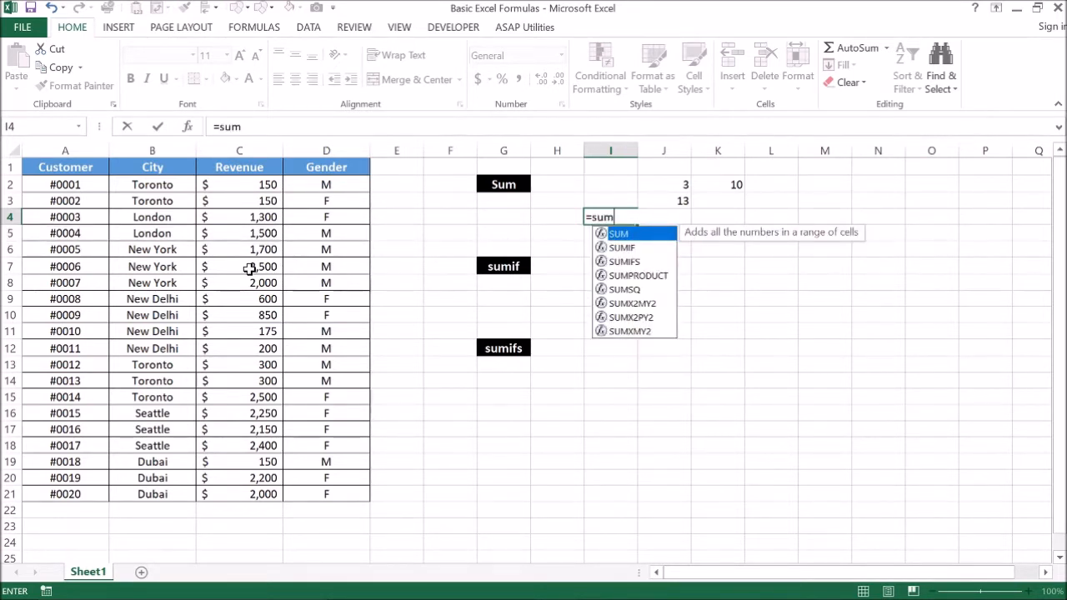
pyautogui.write('(')
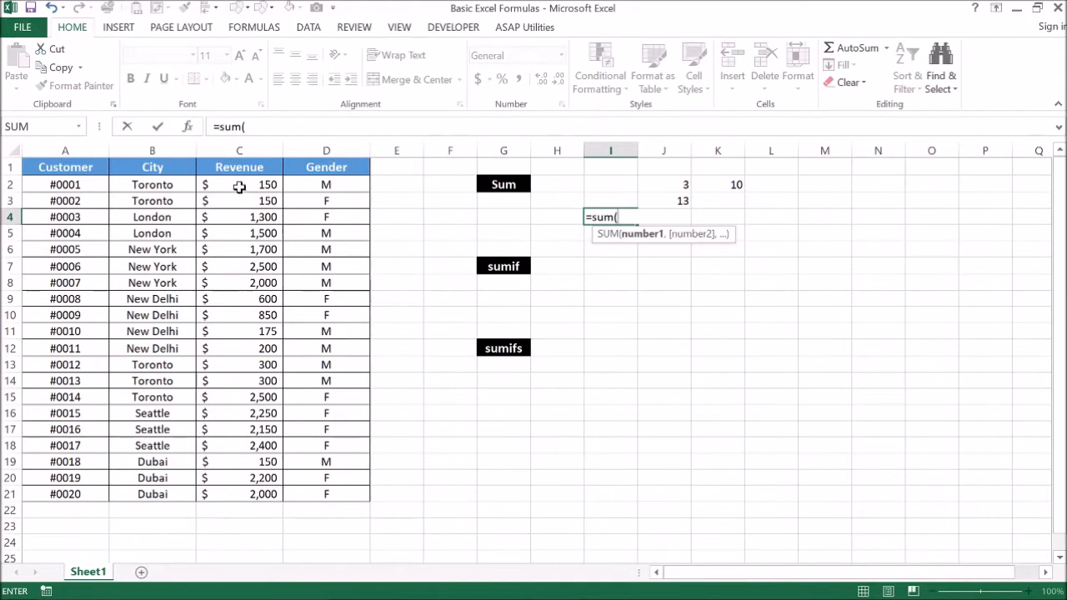
pyautogui.moveTo(242, 184); pyautogui.dragTo(258, 424)
pyautogui.hotkey('shift', 'Down')
pyautogui.hotkey('shift', 'Down')
pyautogui.hotkey('shift', 'Down')
pyautogui.hotkey('shift', 'Down')
pyautogui.hotkey('shift', 'Down')
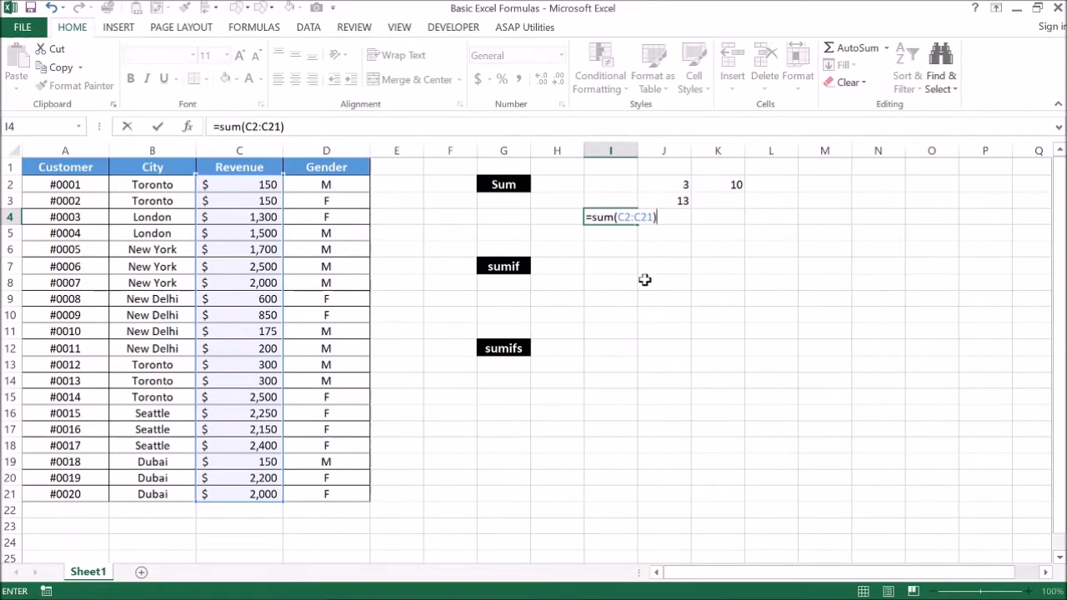
pyautogui.press('Return')
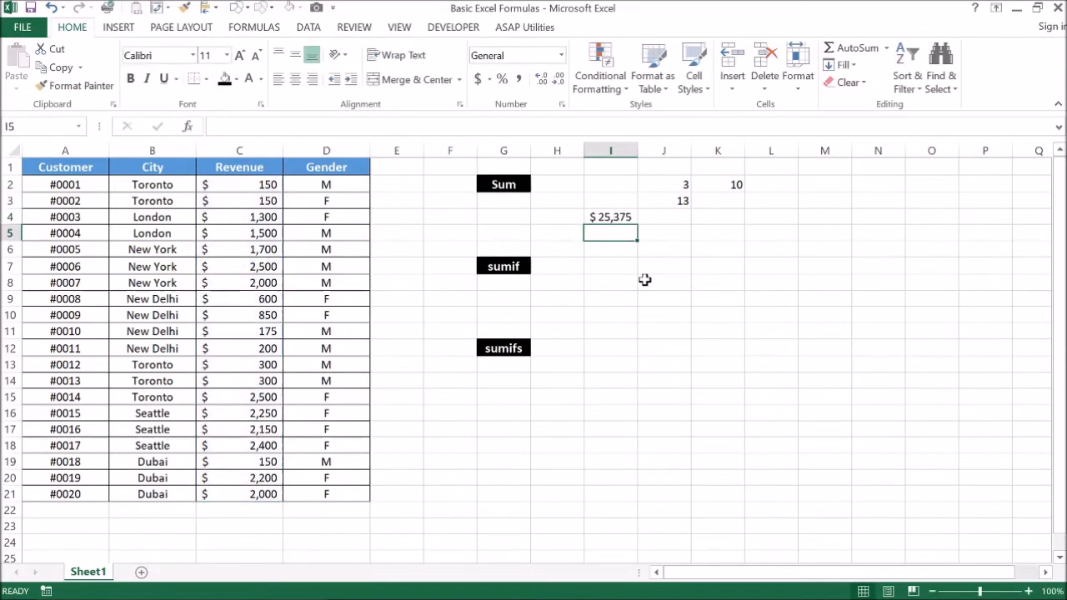
pyautogui.press('Up')
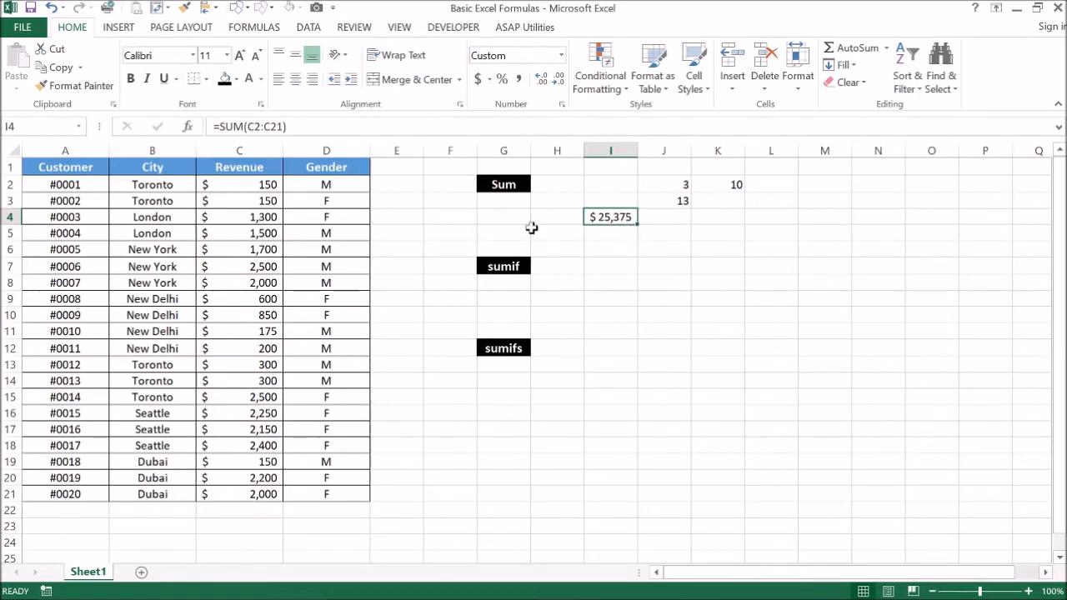
# Check the status bar sum for revenues C2:C8 and for the full range C2:C21.
pyautogui.click(239, 184)
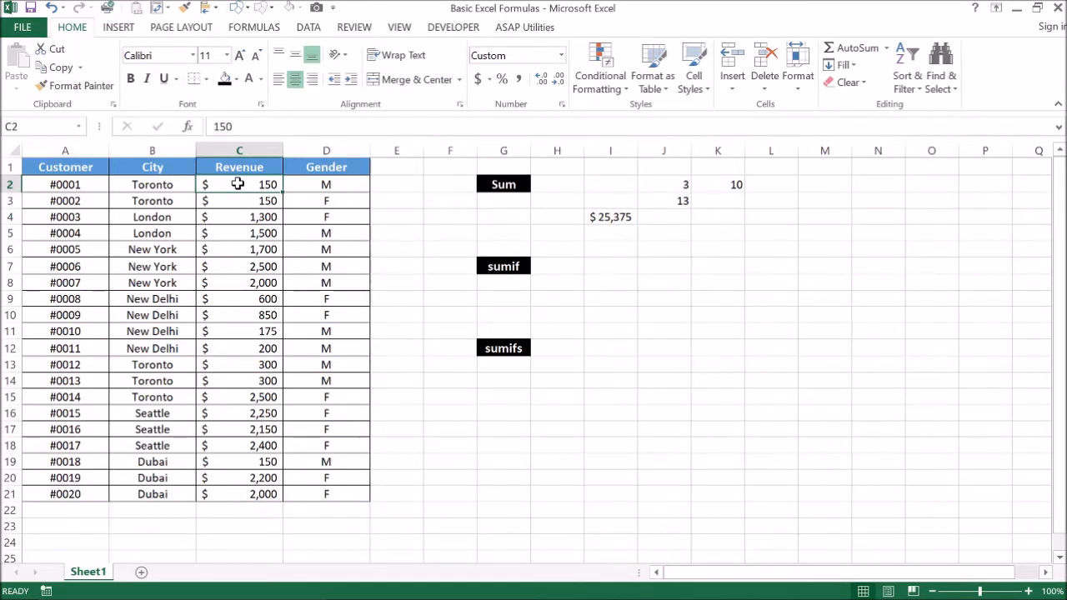
pyautogui.moveTo(238, 182); pyautogui.dragTo(242, 285)
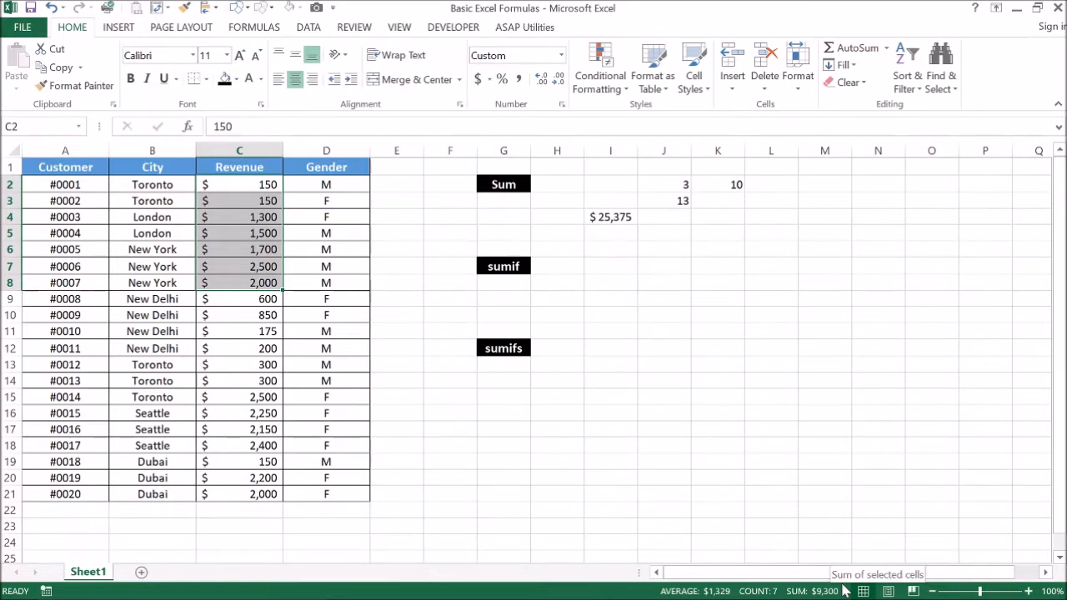
pyautogui.click(251, 185)
pyautogui.hotkey('ctrl', 'shift', 'Down')
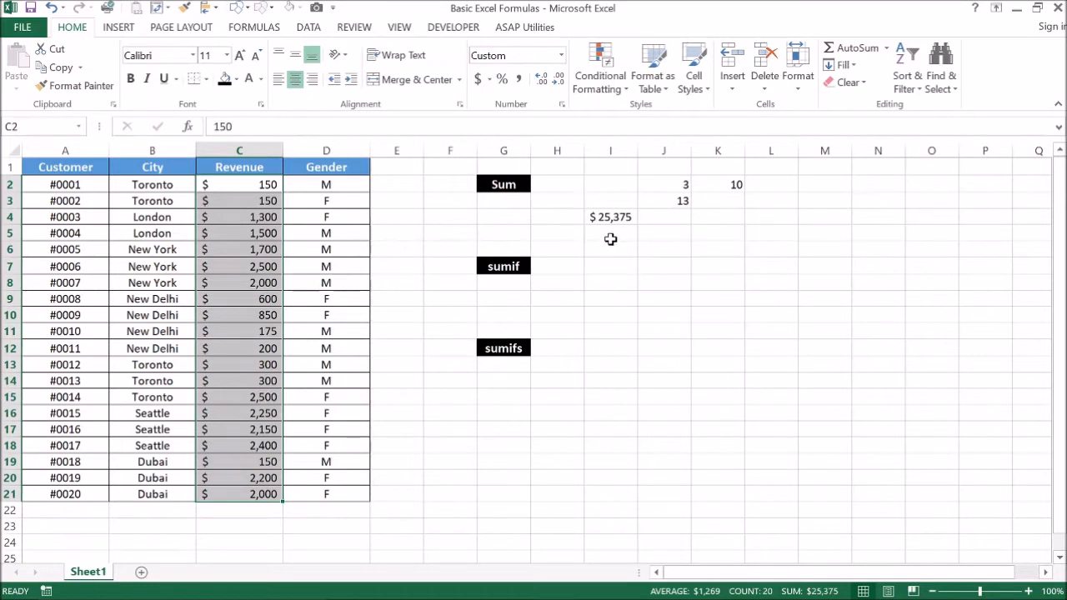
pyautogui.click(615, 234)
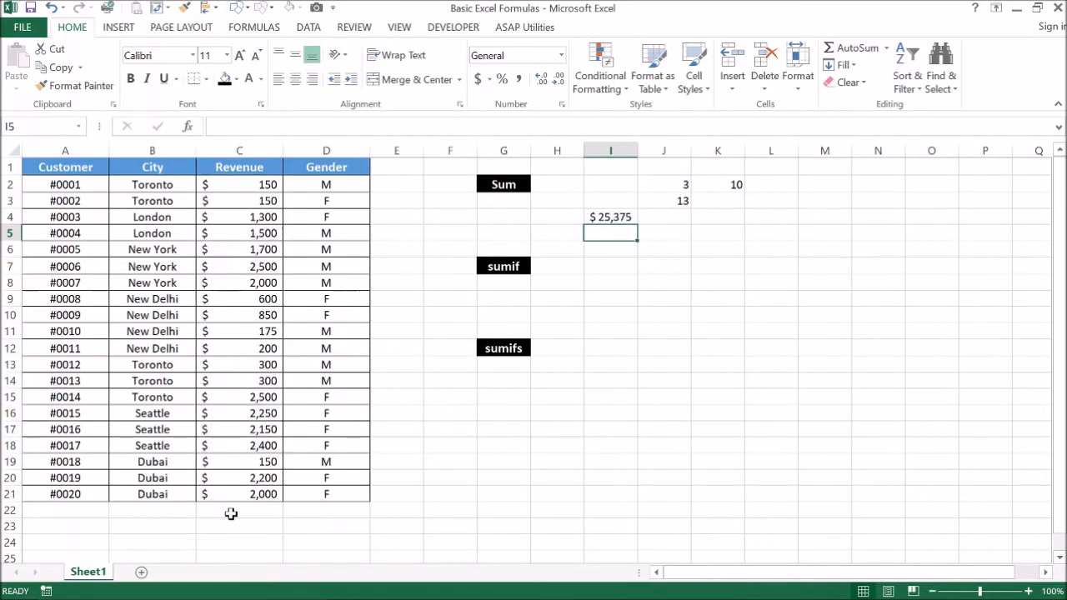
# Add the label Total in cell B23 below the City column.
pyautogui.click(230, 512)
pyautogui.click(143, 513)
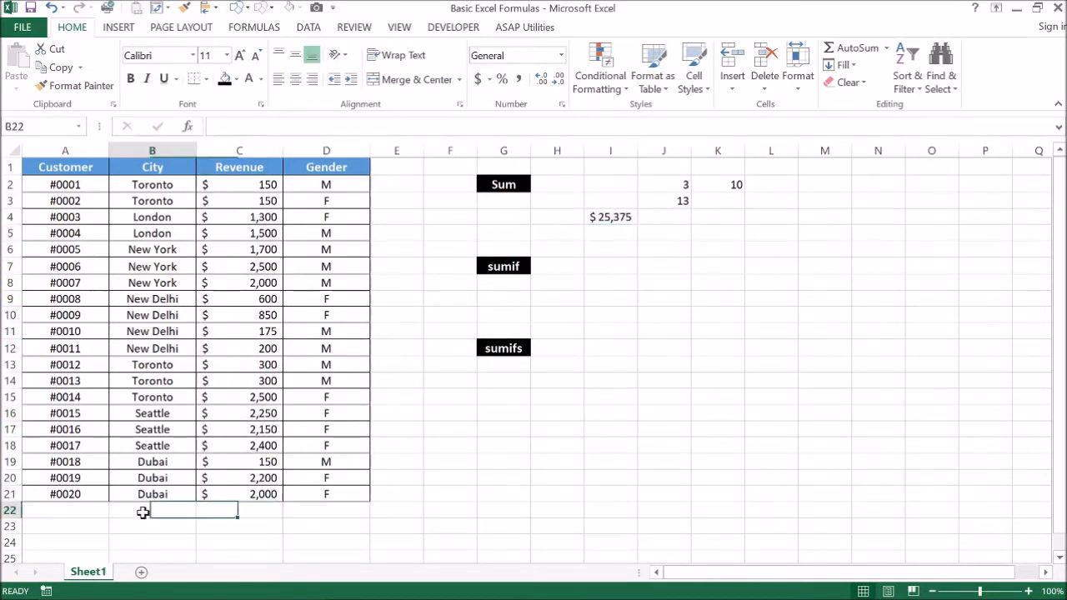
pyautogui.click(145, 523)
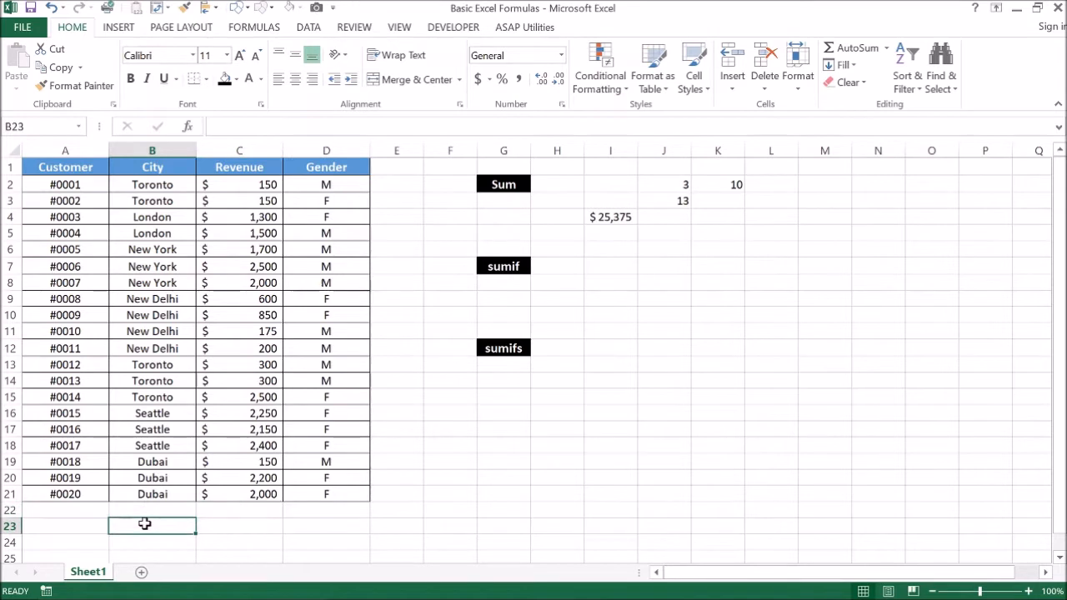
pyautogui.write('Total')
pyautogui.press('Tab')
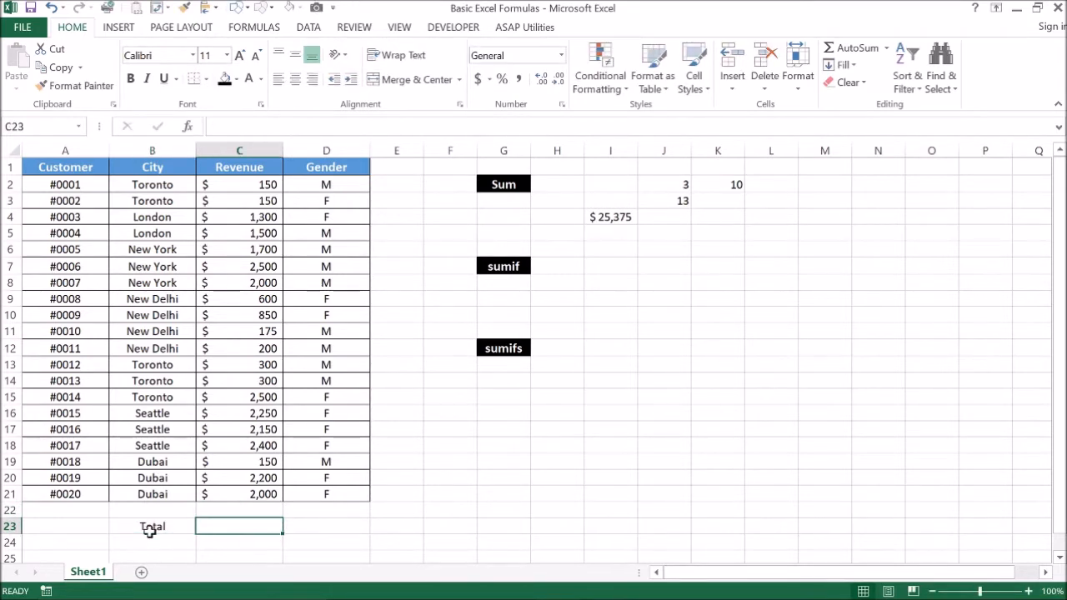
# Sum the revenues C2:C21 in cell C23 beside the Total label with the SUM function.
pyautogui.write('=')
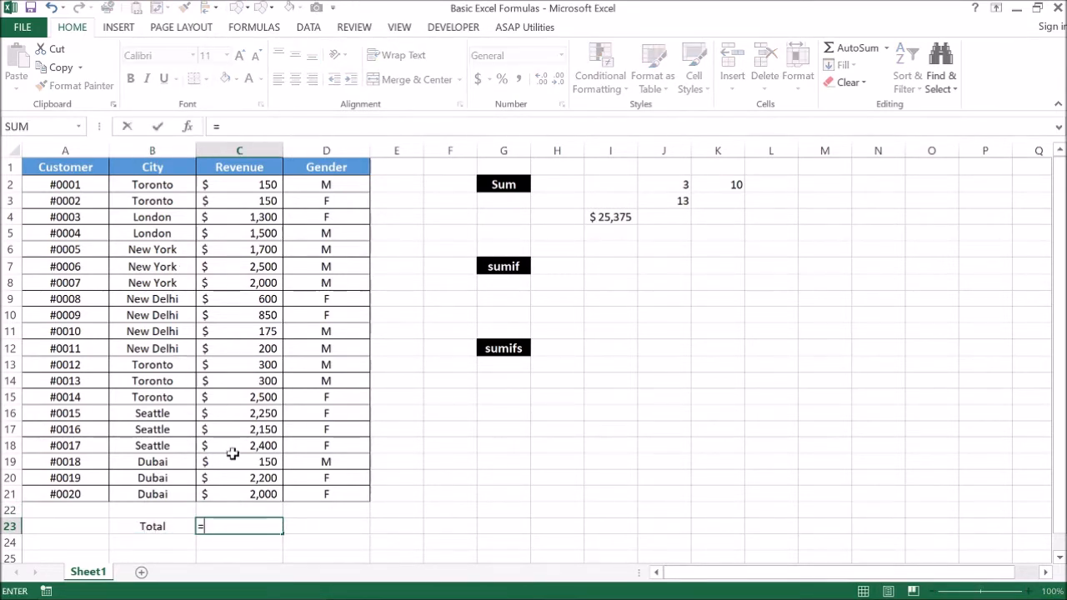
pyautogui.write('sum')
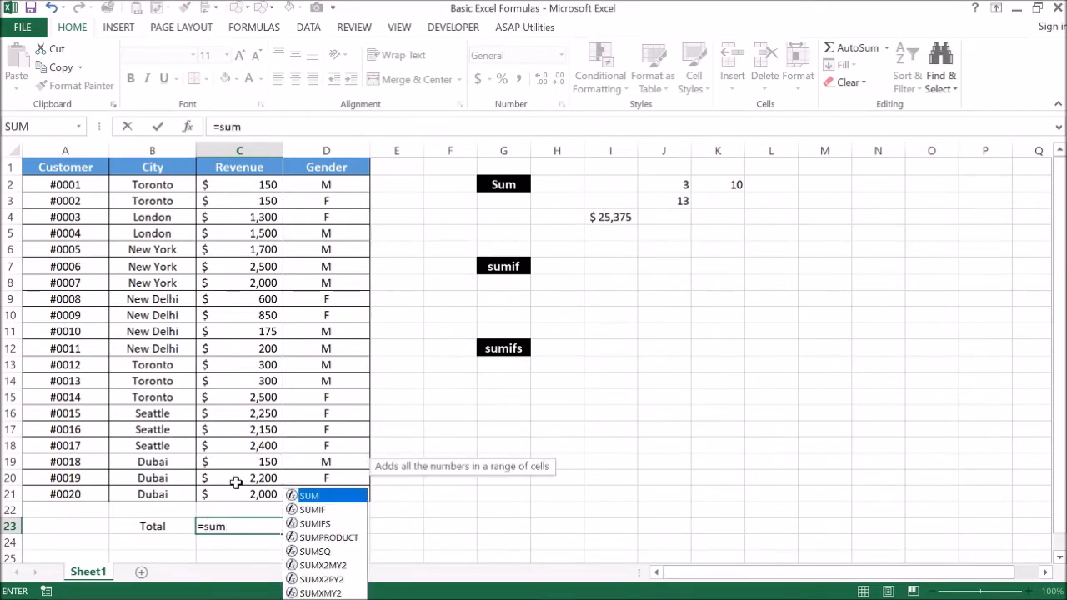
pyautogui.write('(')
pyautogui.moveTo(241, 191); pyautogui.dragTo(248, 493)
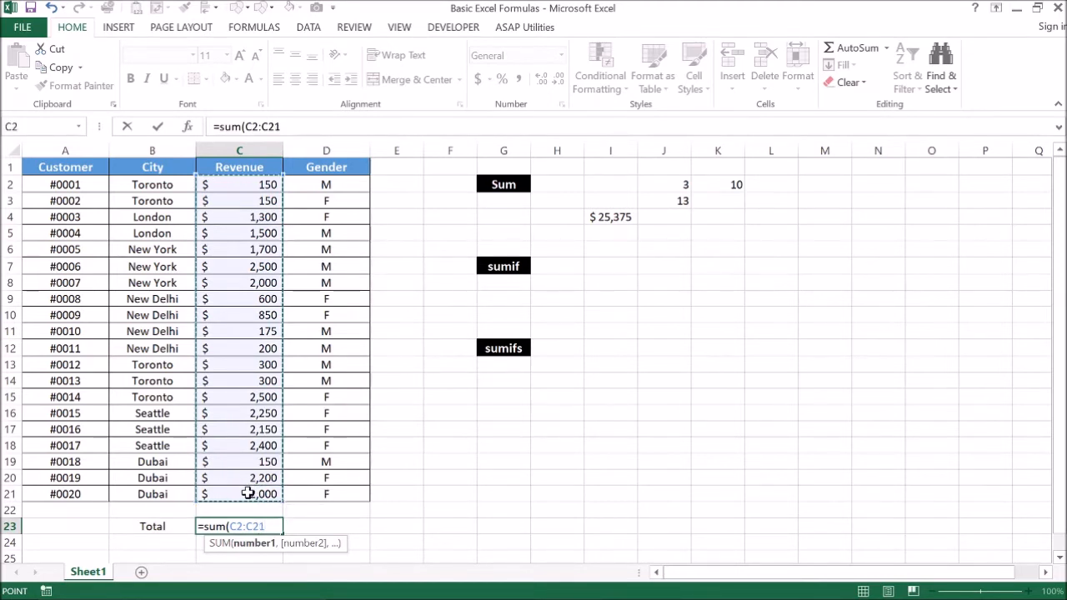
pyautogui.press('Return')
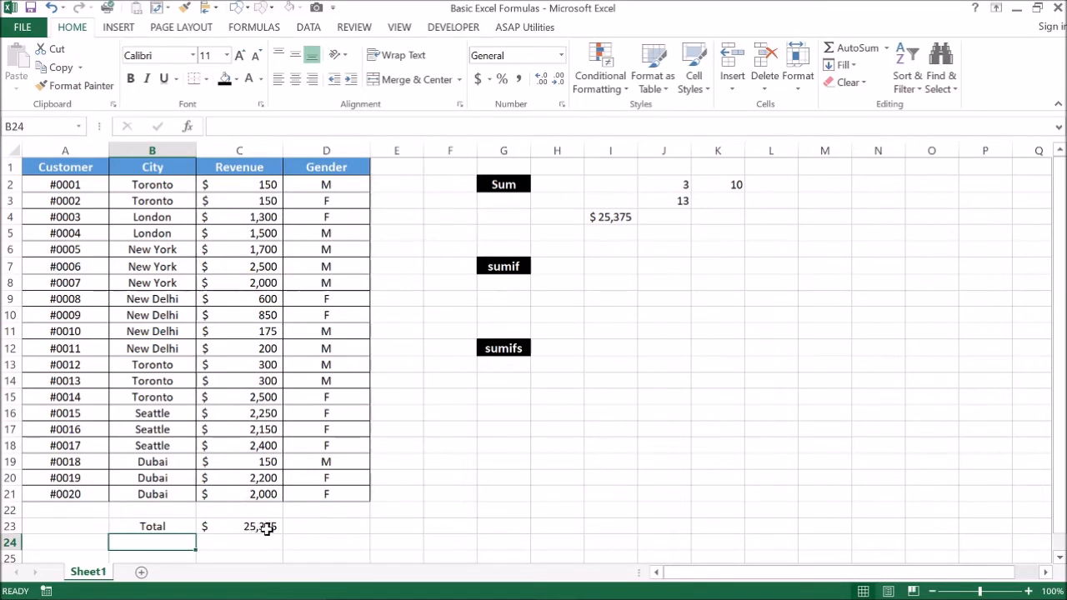
# Format the Total label and its sum in B23:C23 in bold with a gold fill.
pyautogui.click(155, 526)
pyautogui.hotkey('shift', 'Right')
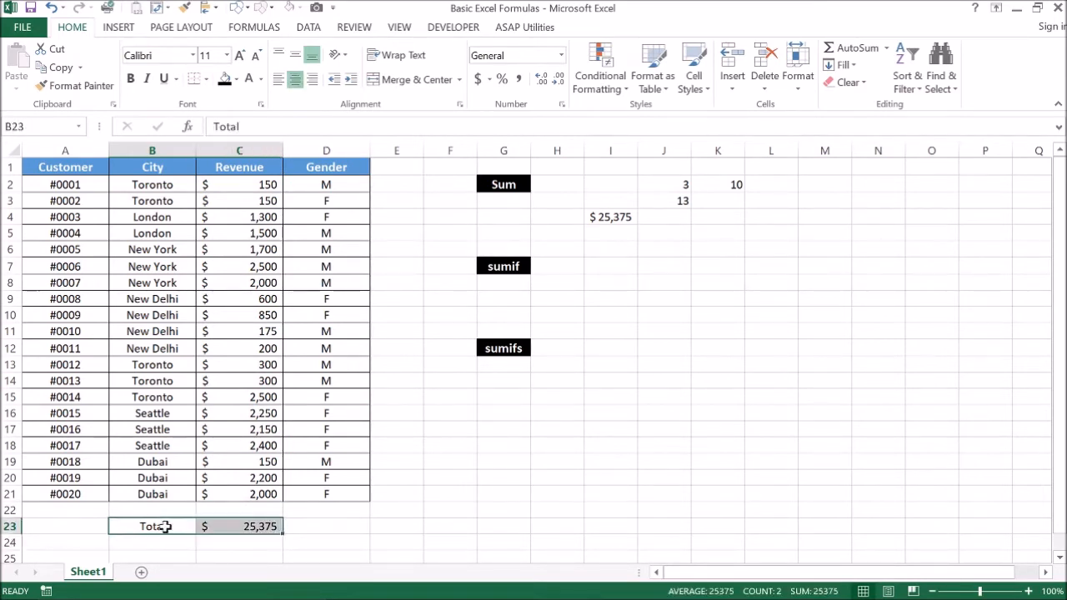
pyautogui.hotkey('ctrl', 'b')
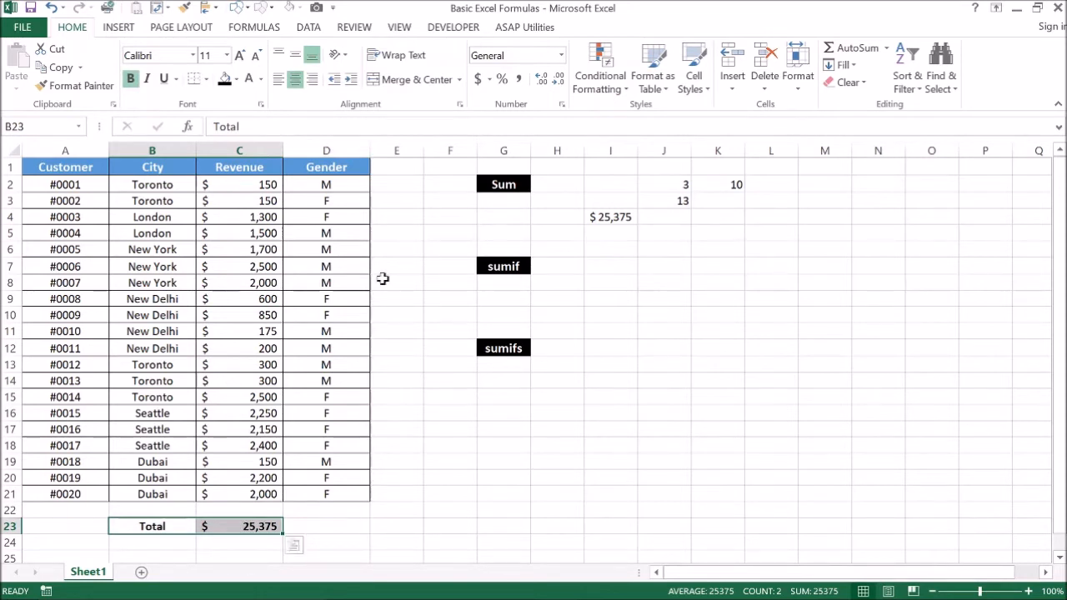
pyautogui.click(237, 81)
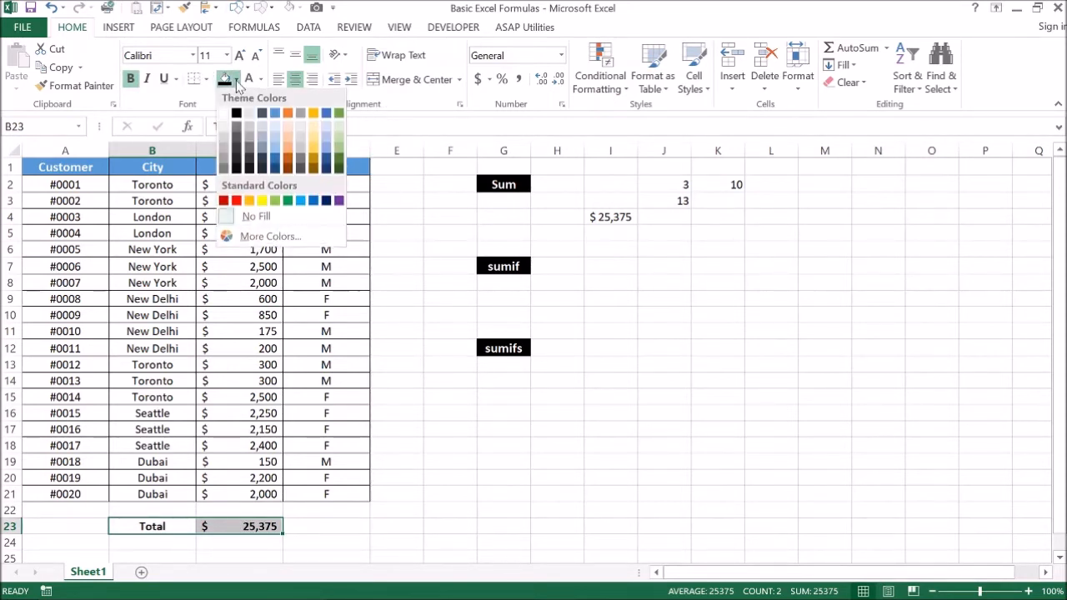
pyautogui.click(313, 117)
pyautogui.click(427, 476)
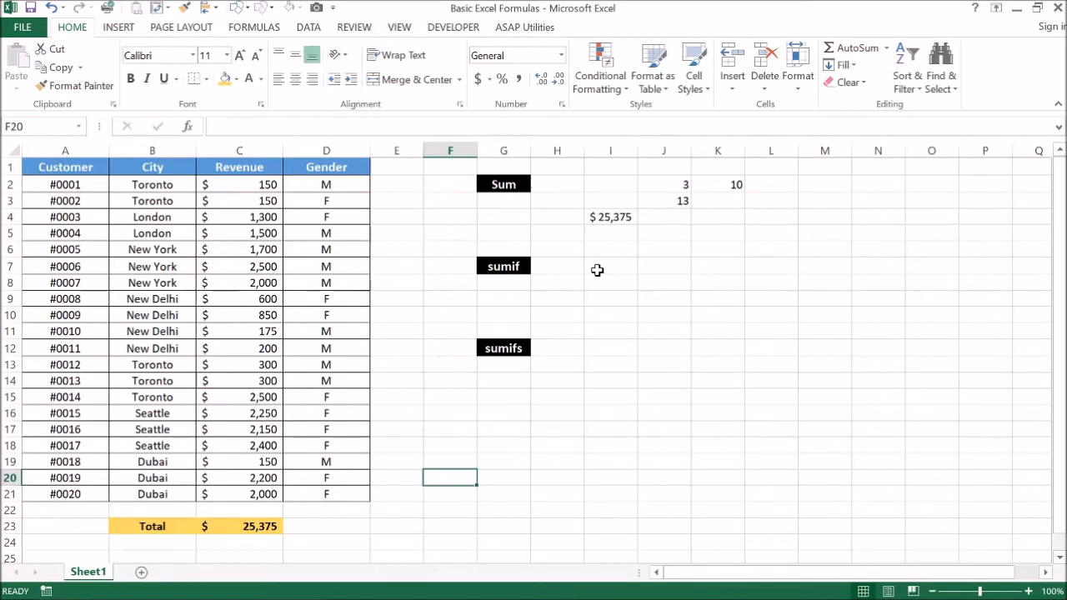
# Enter the label City = Toronto in cell G8 below the sumif heading.
pyautogui.click(521, 284)
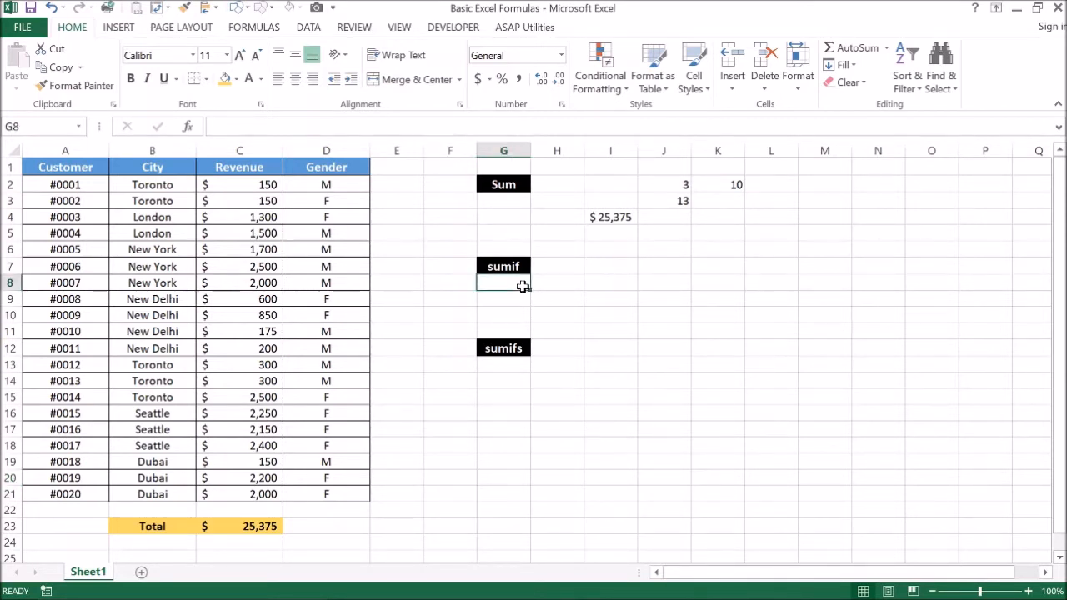
pyautogui.write('City = Toronto')
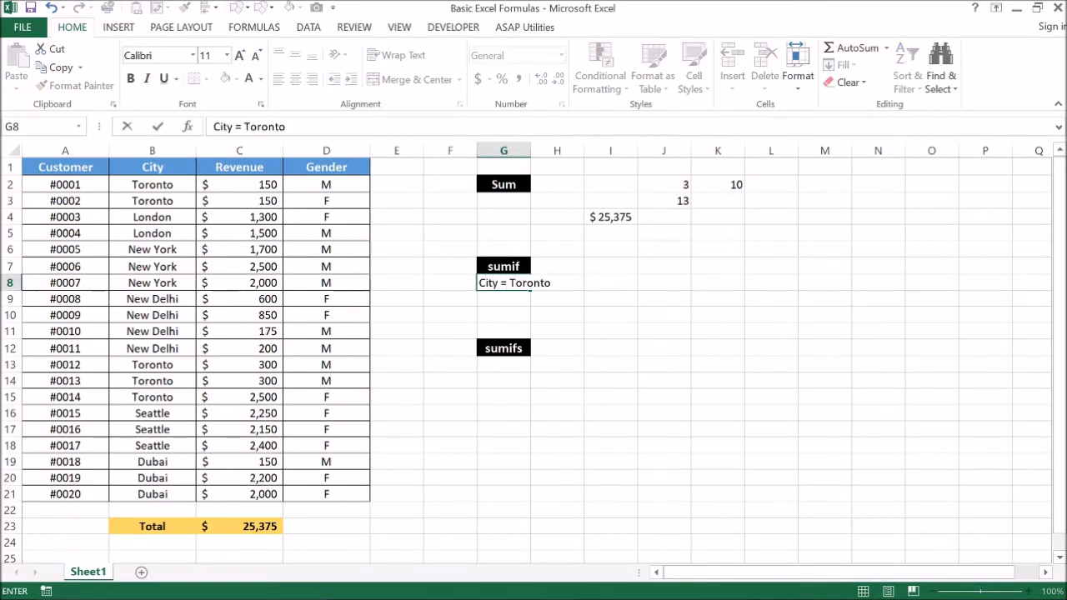
pyautogui.press('Tab')
pyautogui.press('Tab')
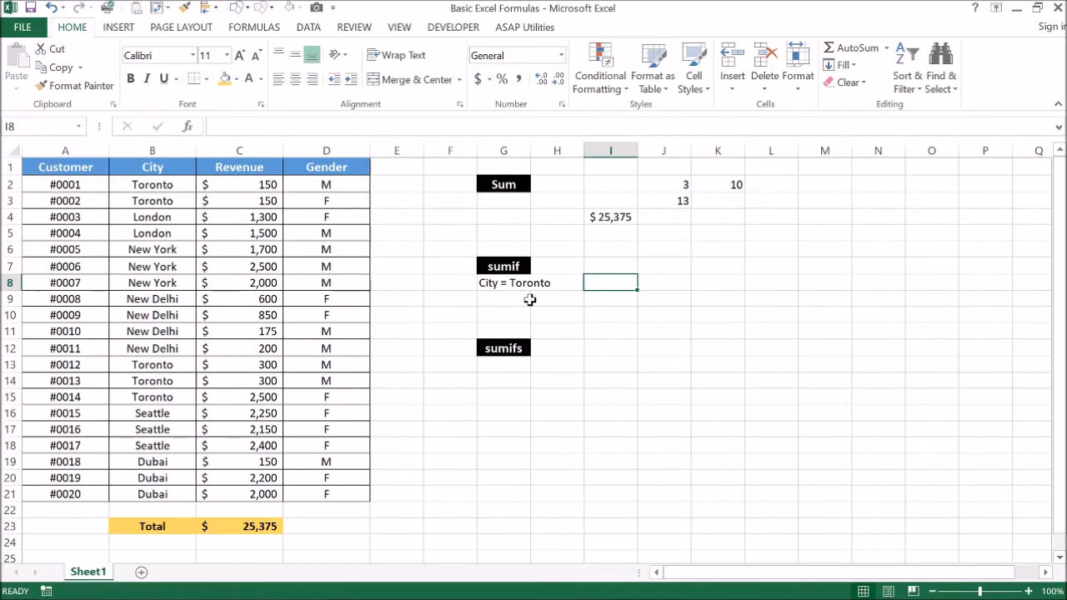
pyautogui.press('Up')
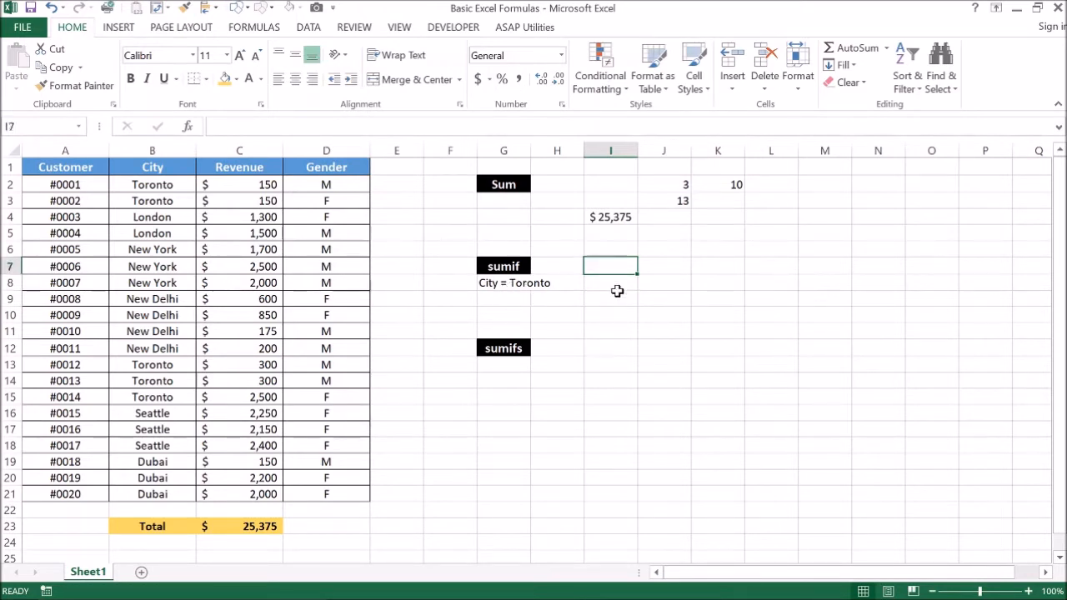
# Begin a SUMIF formula in cell I8 with the City range B2:B21 and the criterion "Toronto" in quotation marks.
pyautogui.click(617, 289)
pyautogui.write('=')
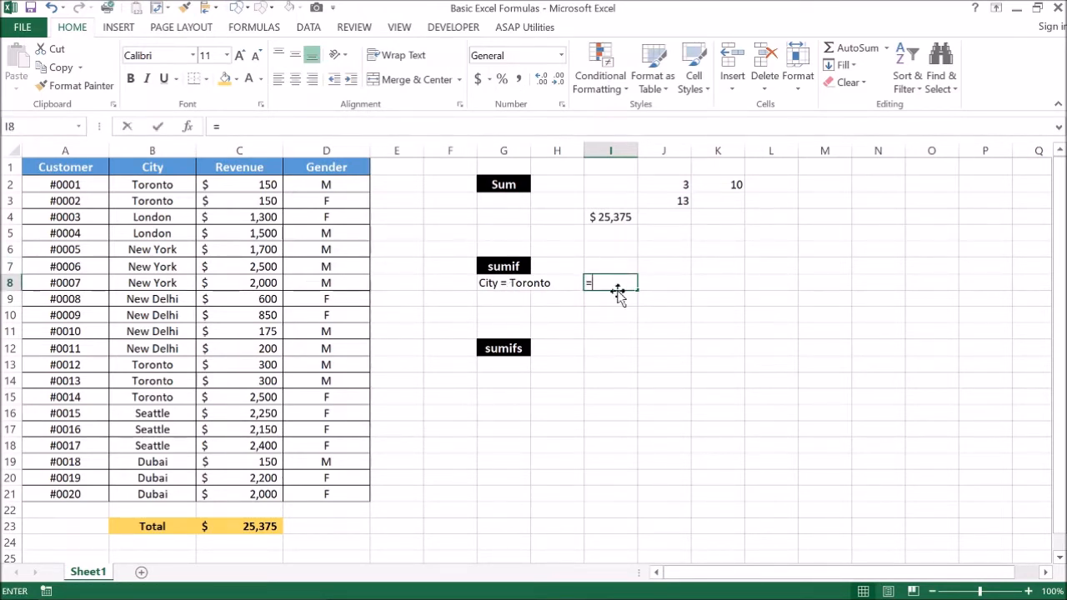
pyautogui.write('sum')
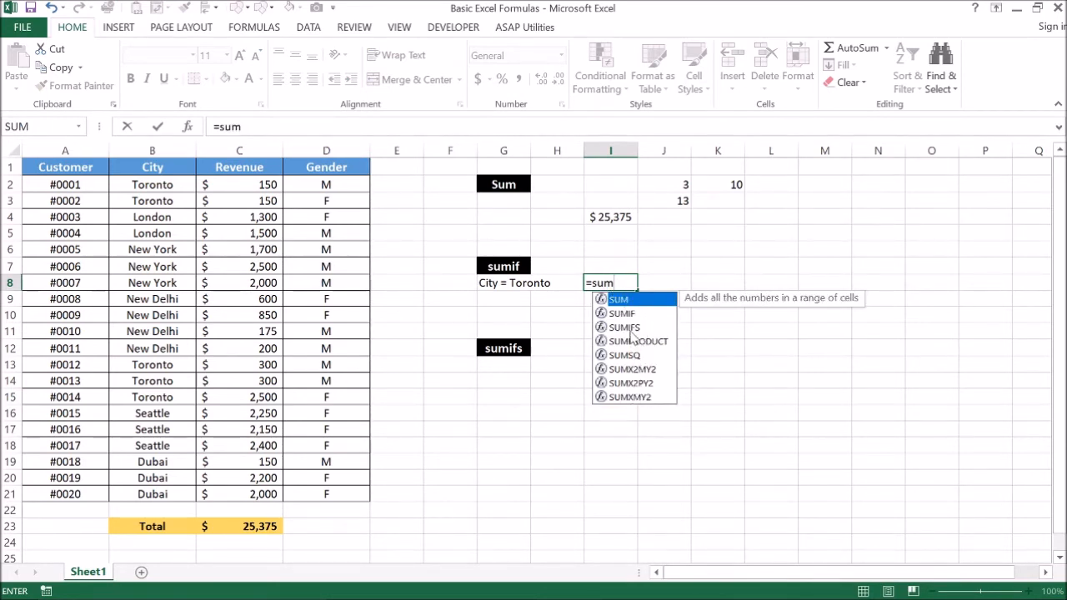
pyautogui.write('i')
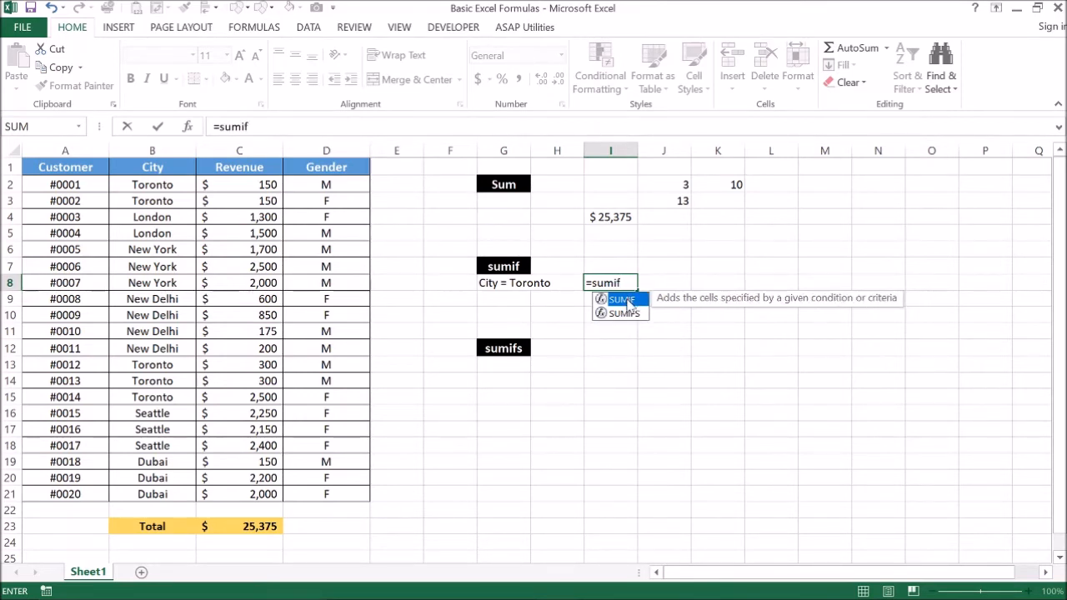
pyautogui.write('f(')
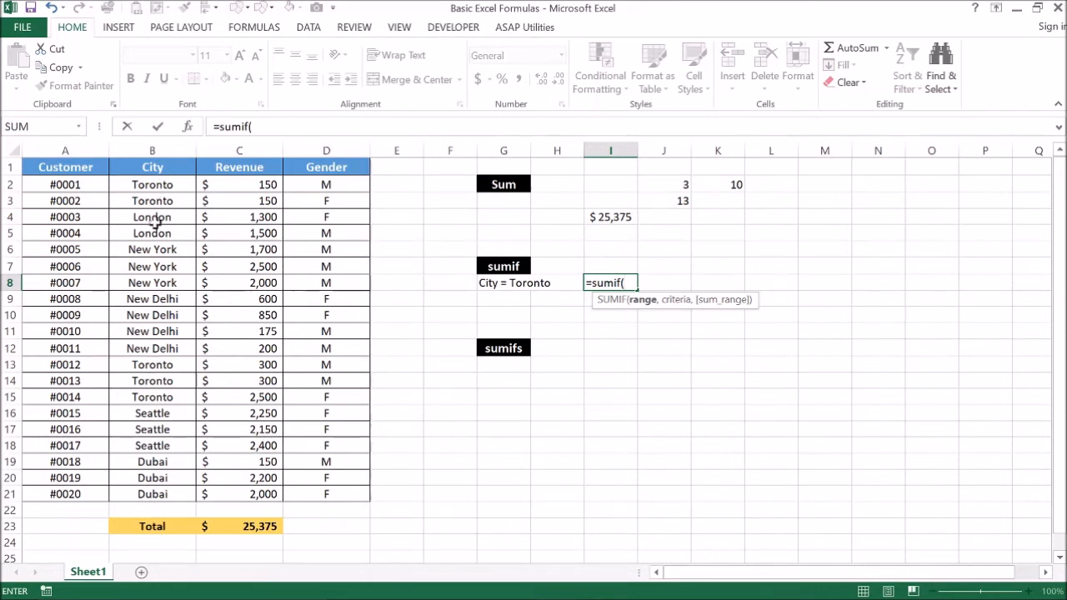
pyautogui.click(150, 184)
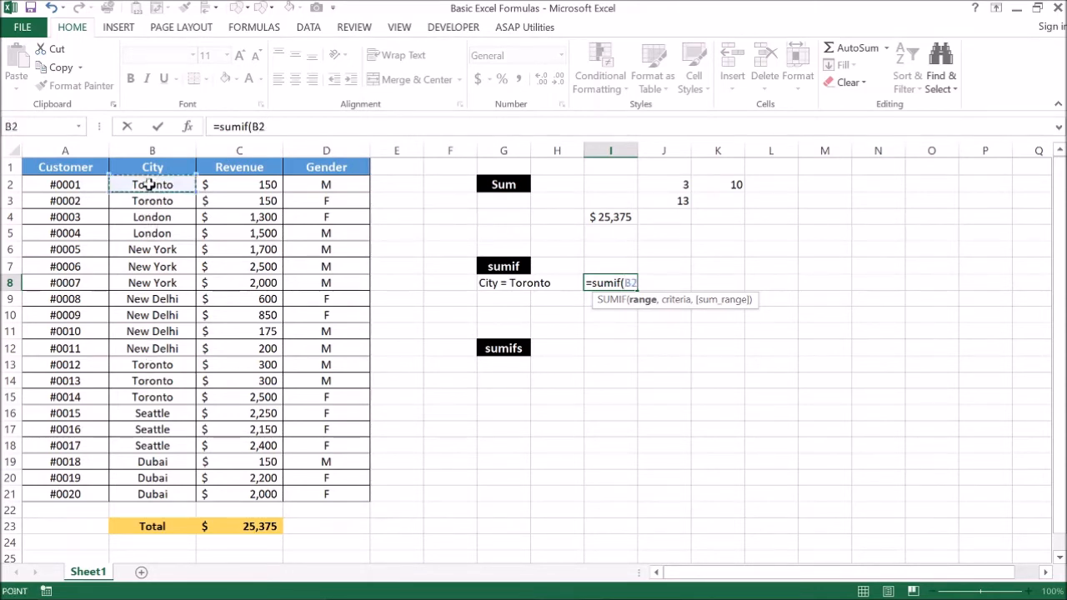
pyautogui.hotkey('ctrl', 'shift', 'Down')
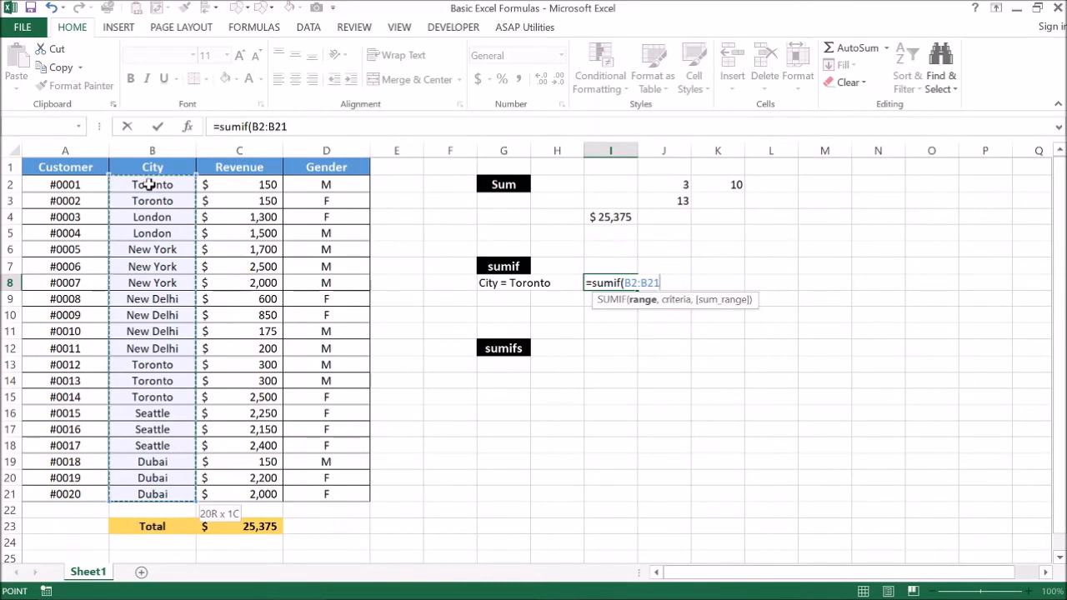
pyautogui.write(',')
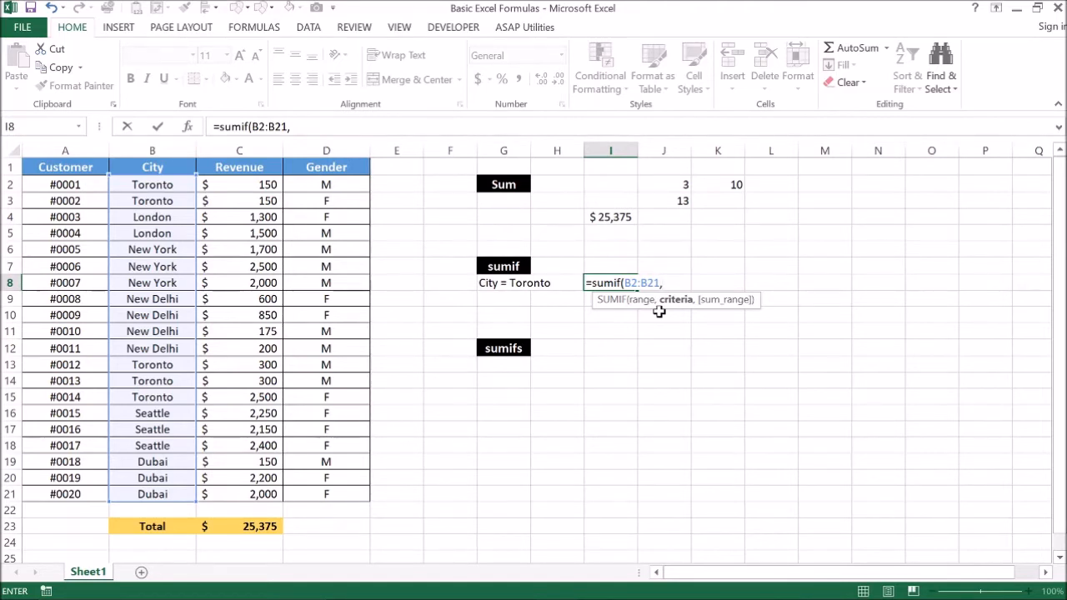
pyautogui.write('oronto",')
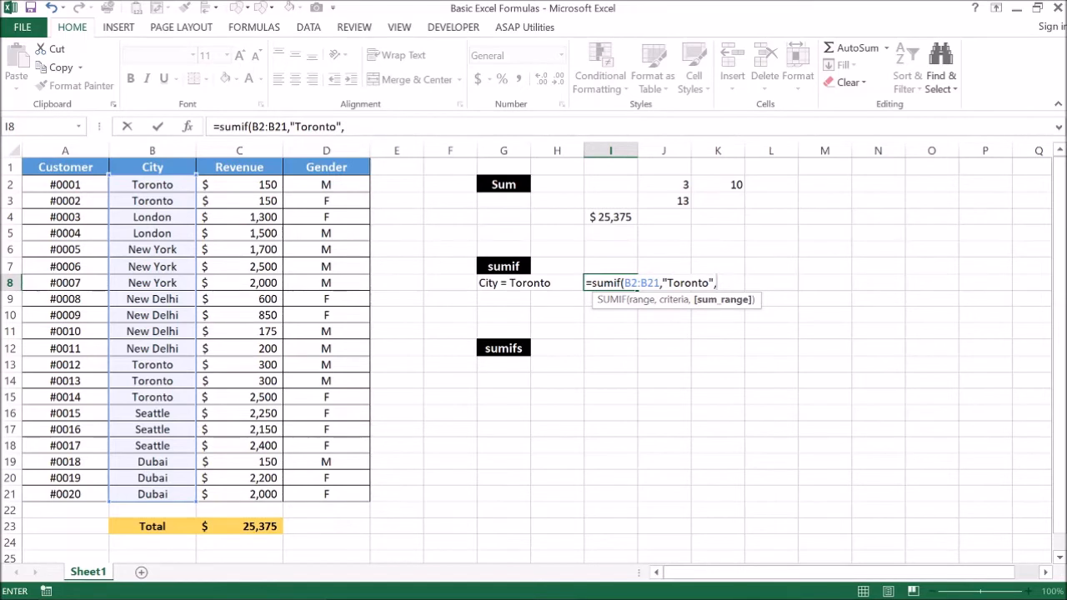
# Replace the criterion in the I8 formula with Toronto without quotation marks.
pyautogui.press('BackSpace')
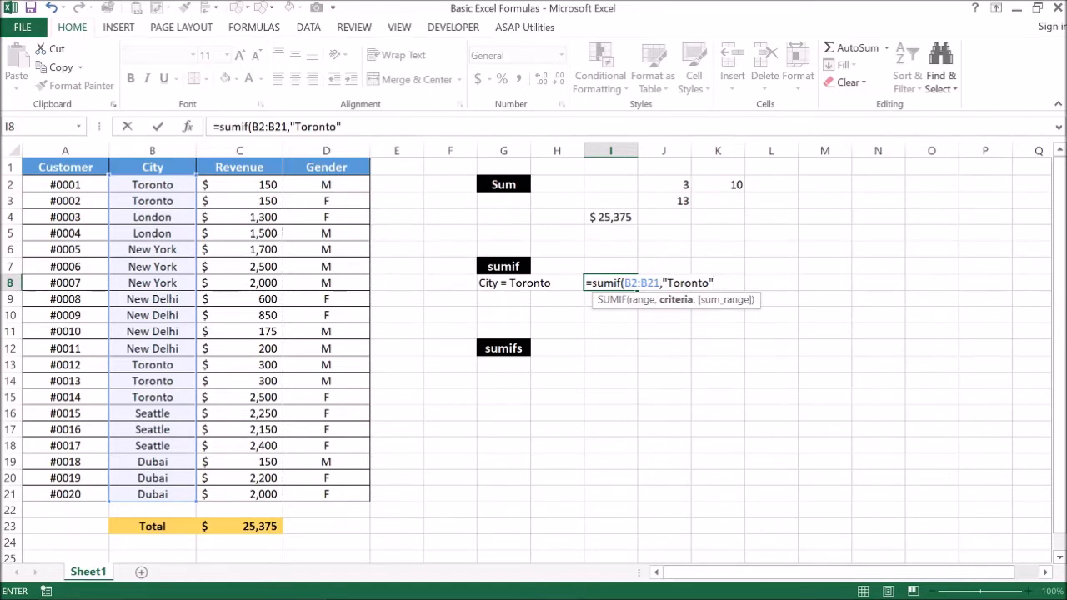
pyautogui.press('BackSpace')
pyautogui.press('BackSpace')
pyautogui.press('BackSpace')
pyautogui.press('BackSpace')
pyautogui.press('BackSpace')
pyautogui.press('BackSpace')
pyautogui.press('BackSpace')
pyautogui.press('BackSpace')
pyautogui.write('Toronto,')
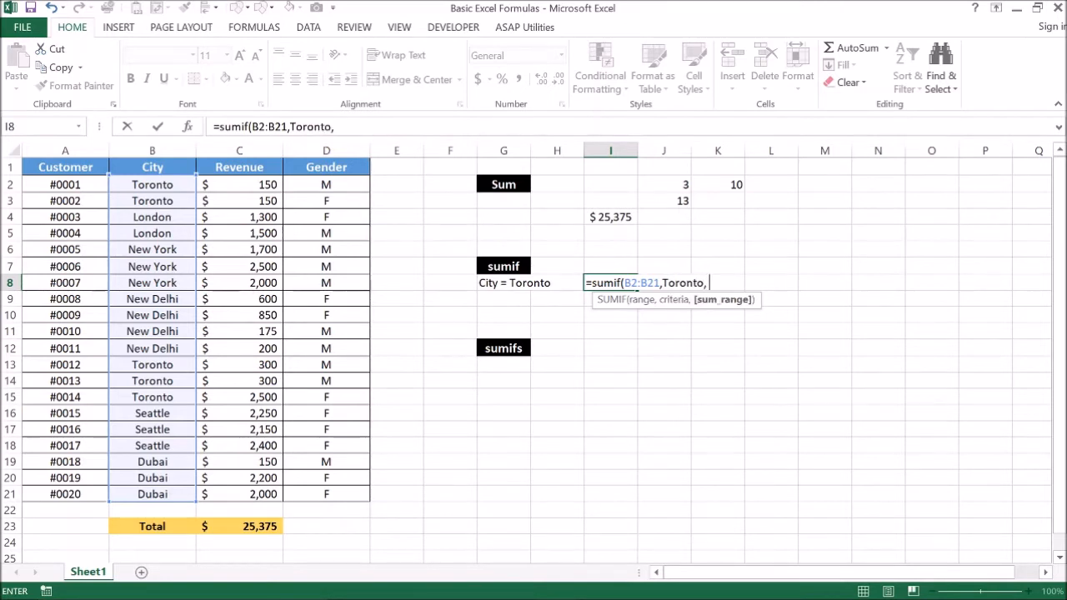
# Complete the SUMIF formula in I8 with the Revenue cells C2:C21 as the sum range.
pyautogui.click(256, 185)
pyautogui.hotkey('ctrl', 'shift', 'Down')
pyautogui.write(')')
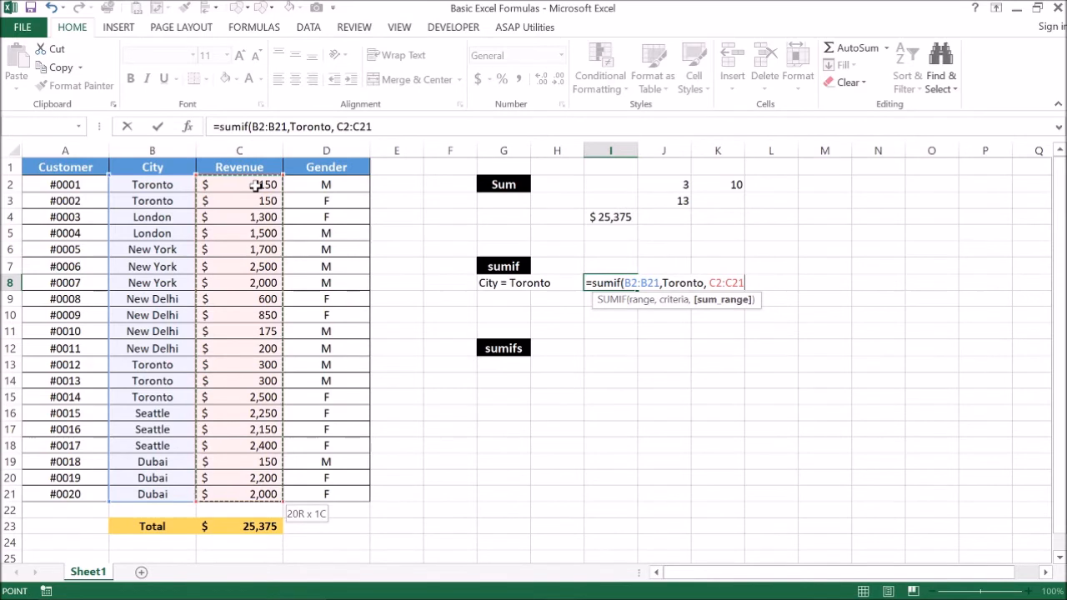
pyautogui.press('Return')
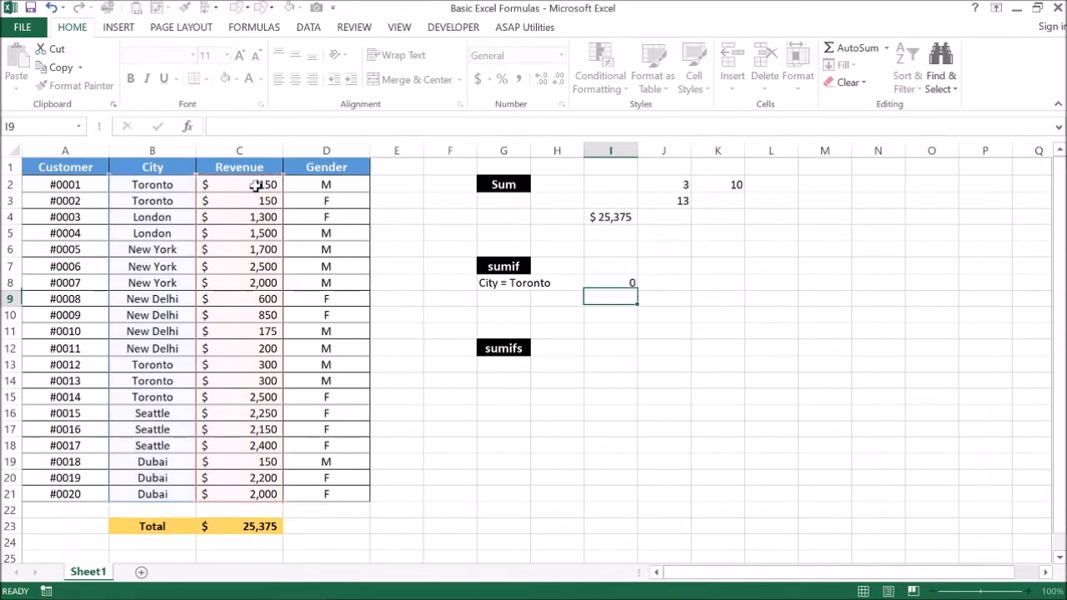
# Put quotation marks around Toronto in the I8 formula so it reads =SUMIF(B2:B21,"Toronto", C2:C21).
pyautogui.press('Up')
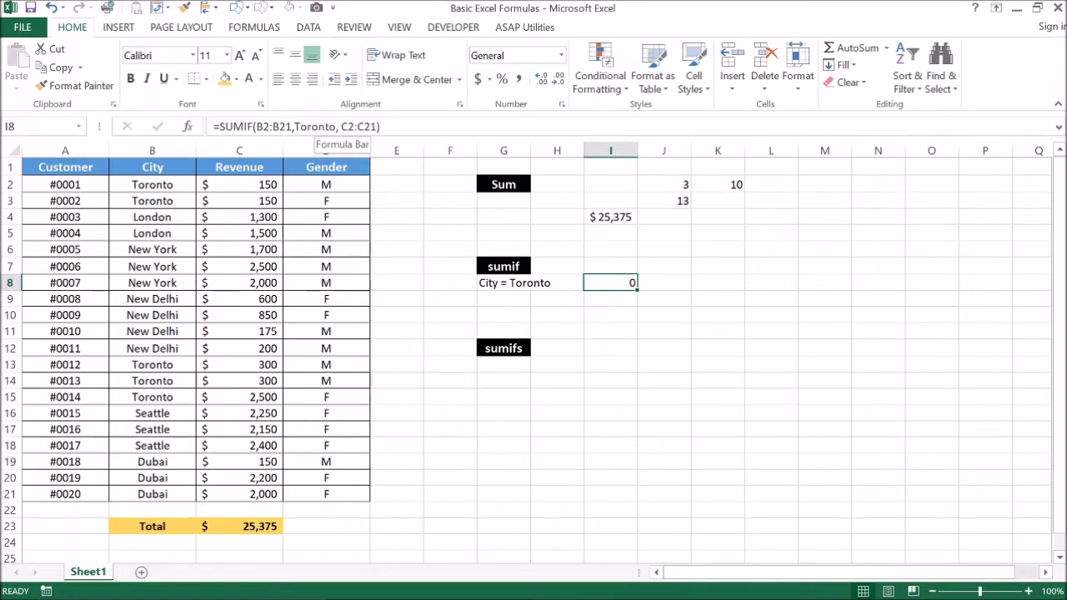
pyautogui.click(319, 126)
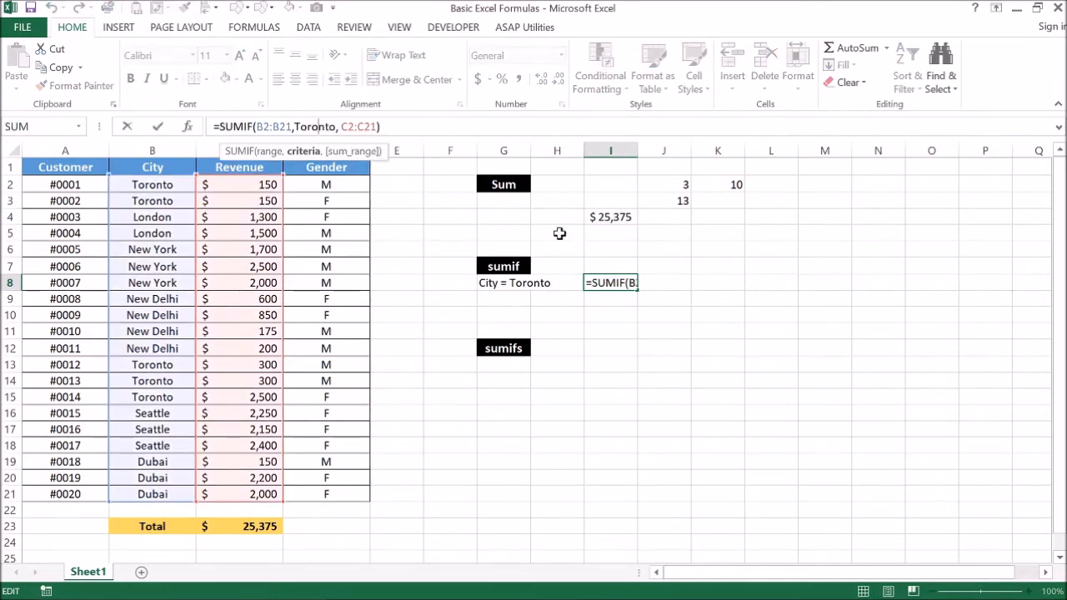
pyautogui.write('"')
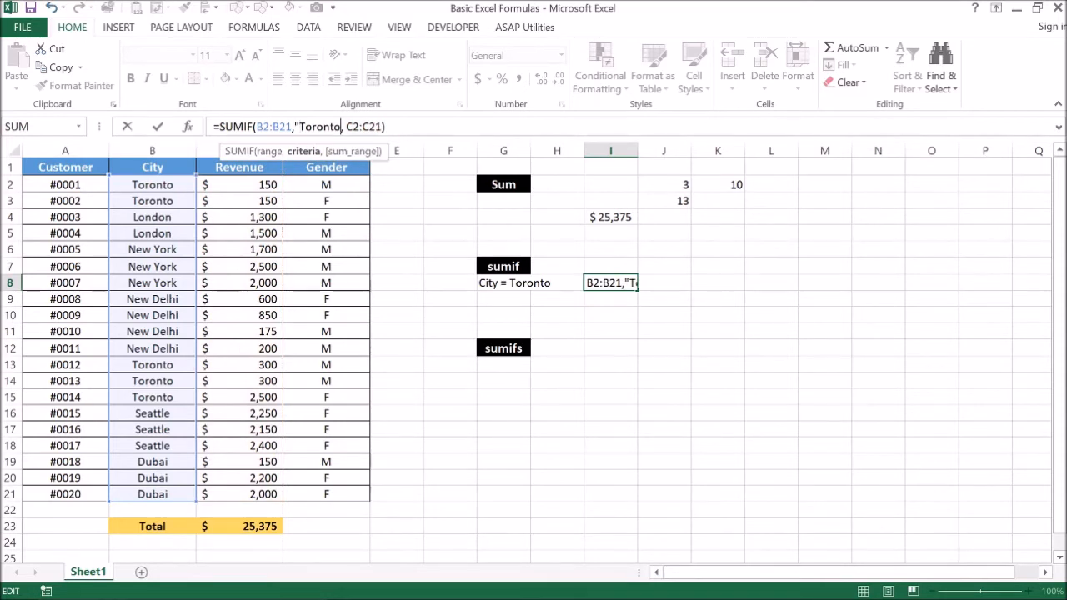
pyautogui.write('"')
pyautogui.press('Return')
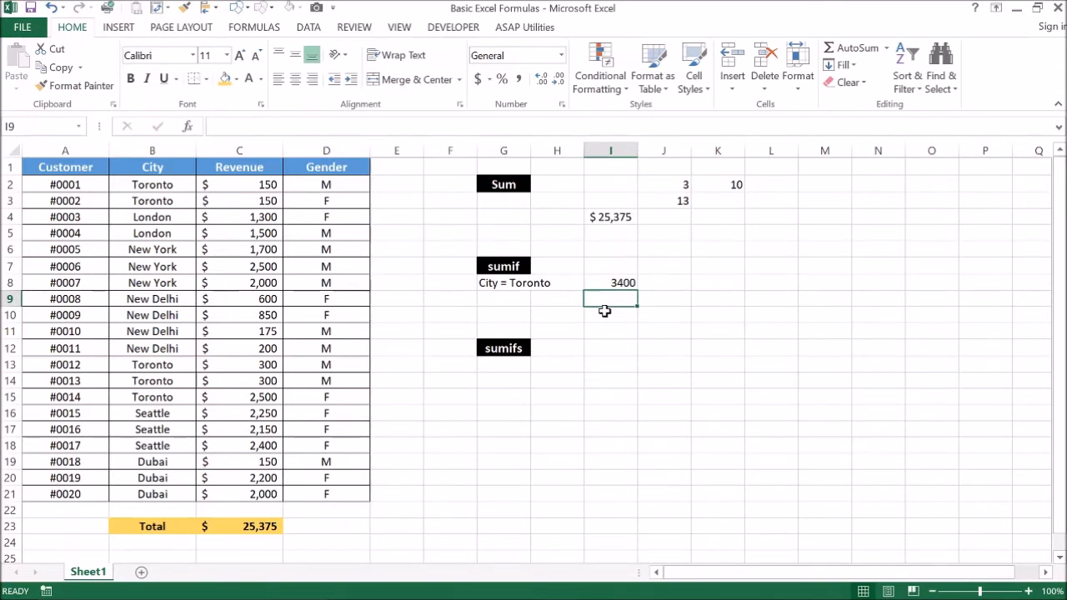
# Enter Toronto in cell G9 as a criterion cell below the City = Toronto label.
pyautogui.click(515, 300)
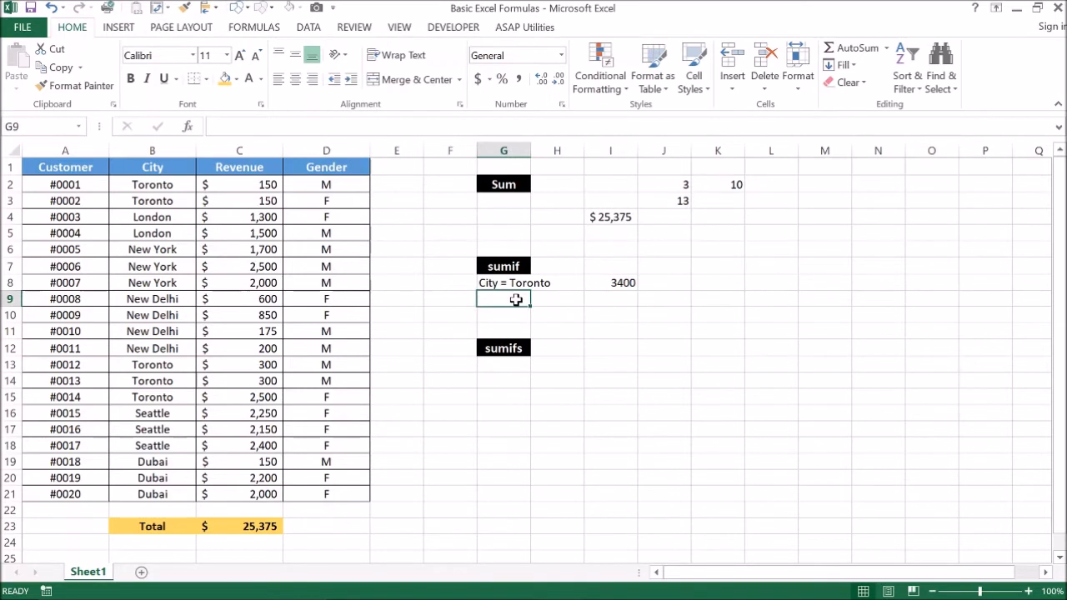
pyautogui.write('Toronto')
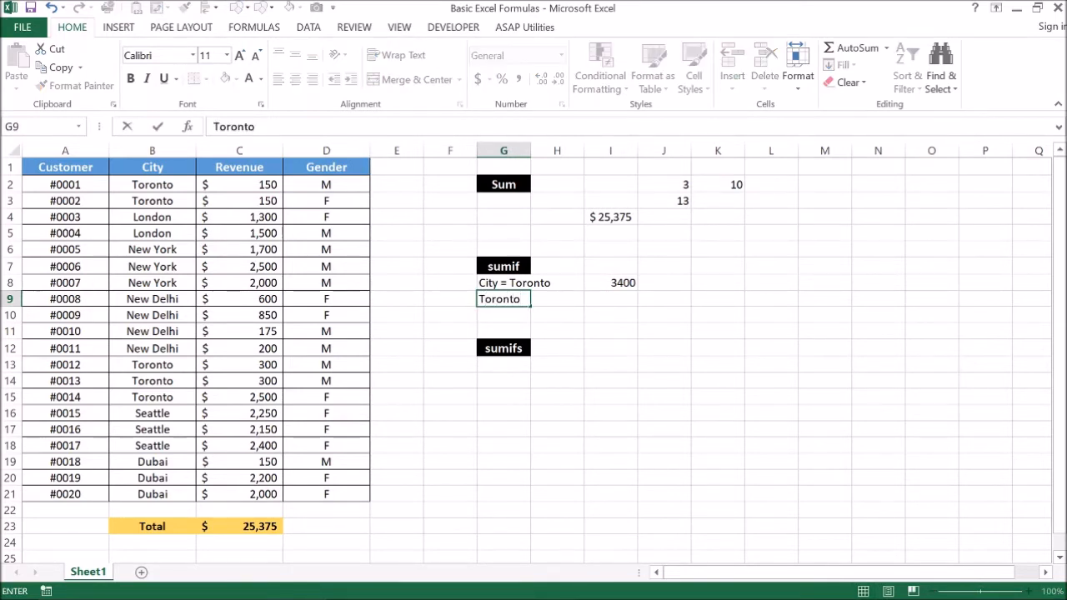
pyautogui.press('Return')
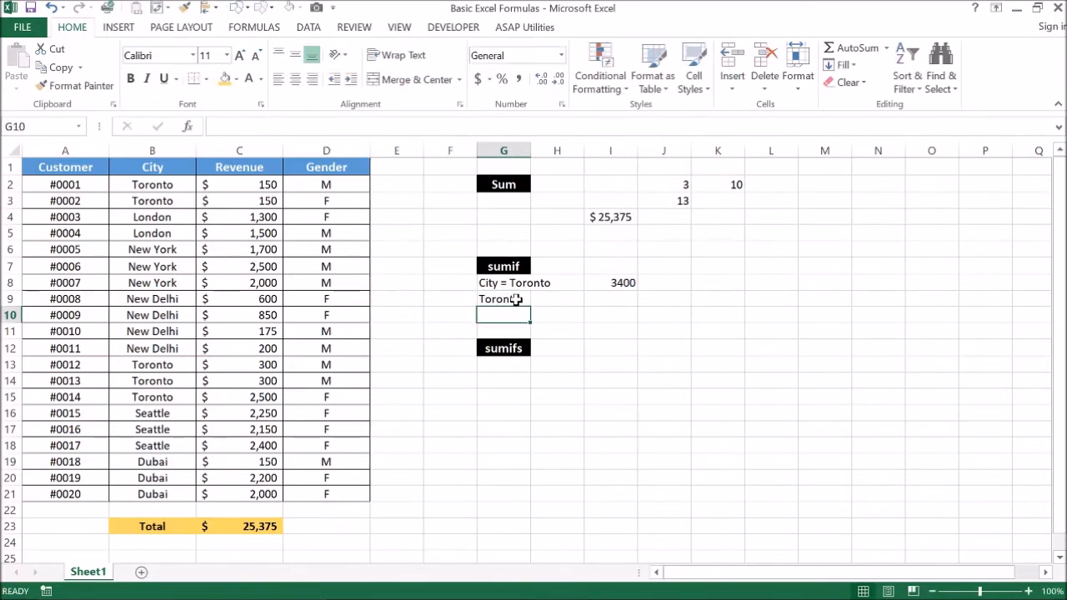
# Sum the Toronto revenues in cell I9 with =SUMIF(B2:B21,G9,C2:C21), using G9 as the criterion.
pyautogui.click(616, 285)
pyautogui.press('Return')
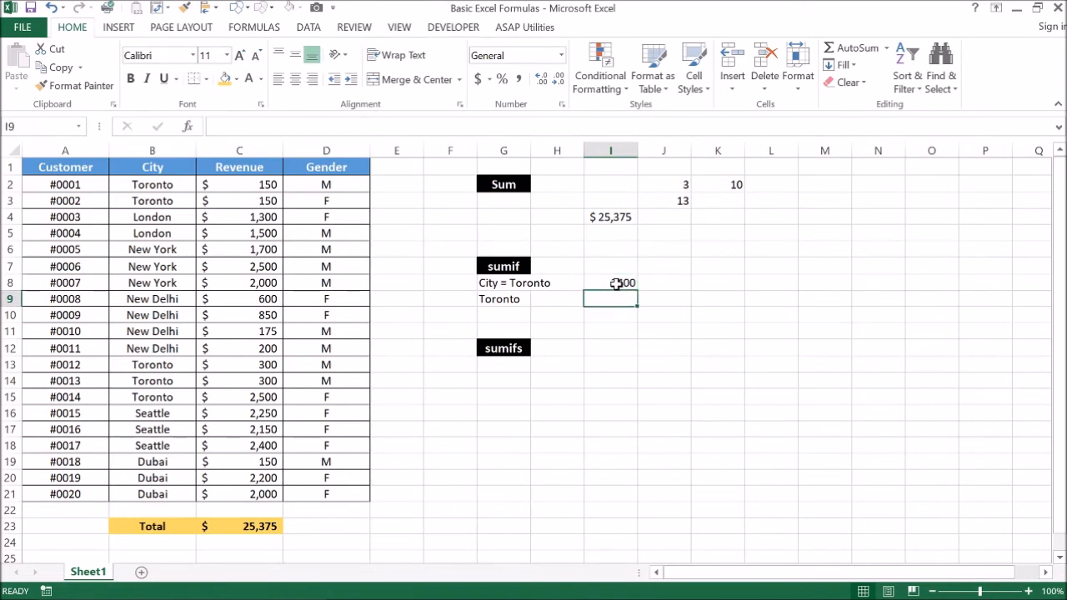
pyautogui.write('=sumif(')
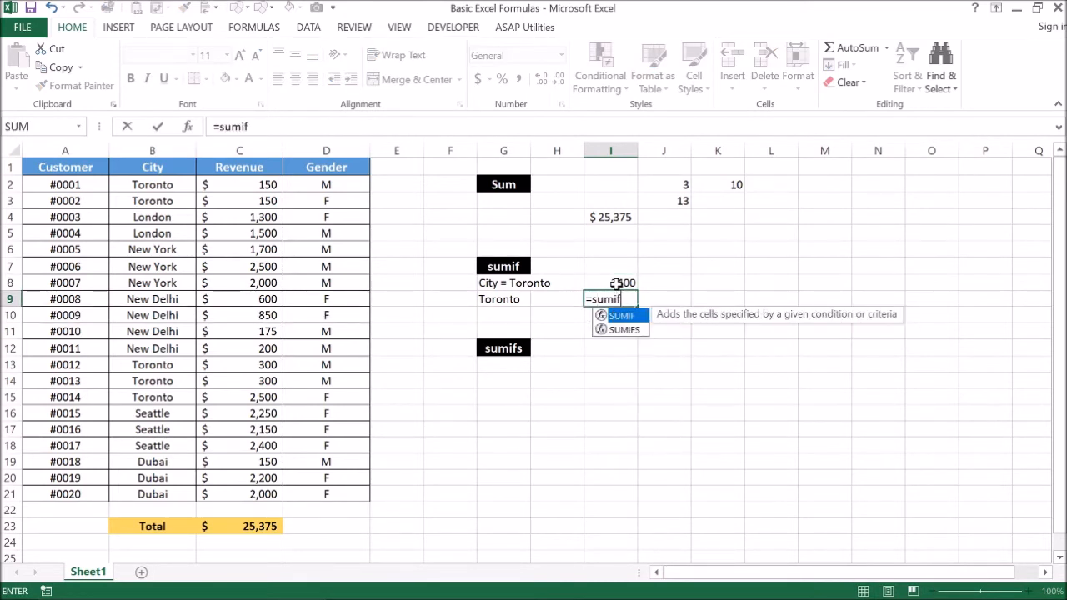
pyautogui.click(167, 184)
pyautogui.hotkey('ctrl', 'shift', 'Down')
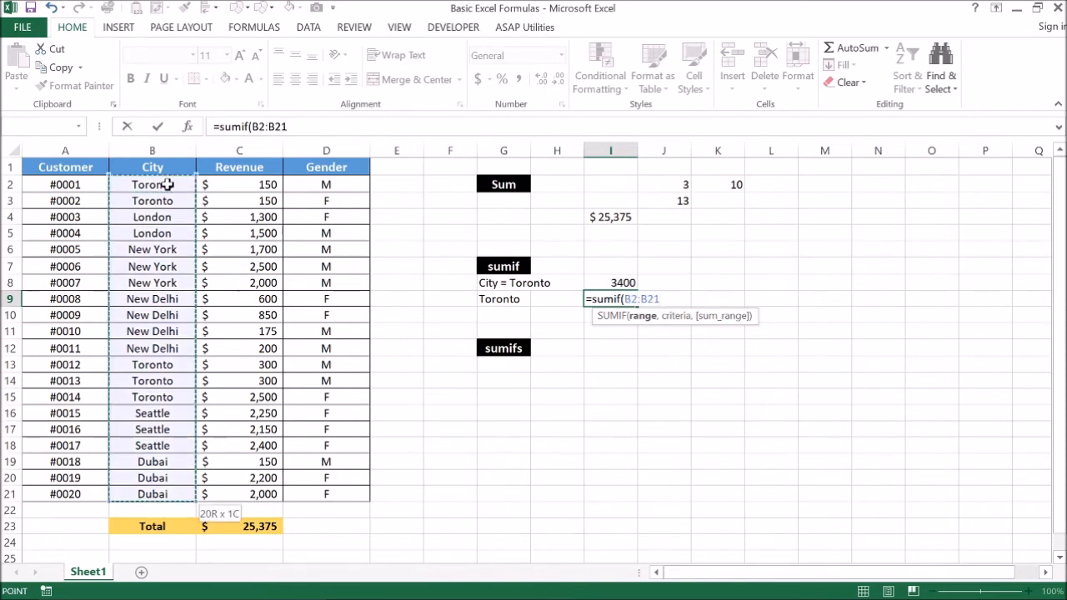
pyautogui.write(',')
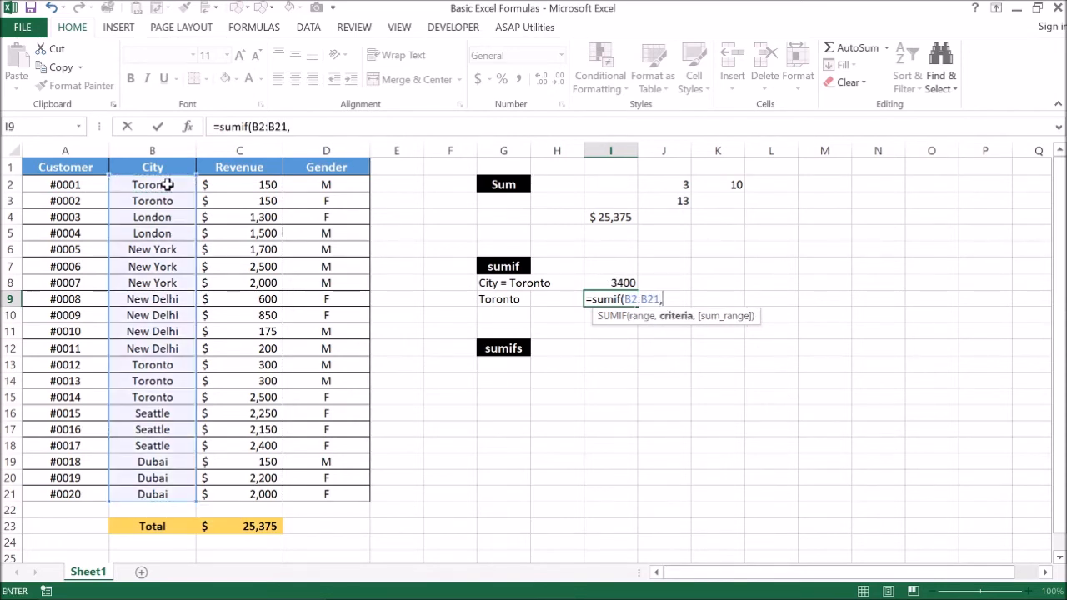
pyautogui.click(507, 301)
pyautogui.write(',')
pyautogui.click(245, 189)
pyautogui.hotkey('ctrl', 'shift', 'Down')
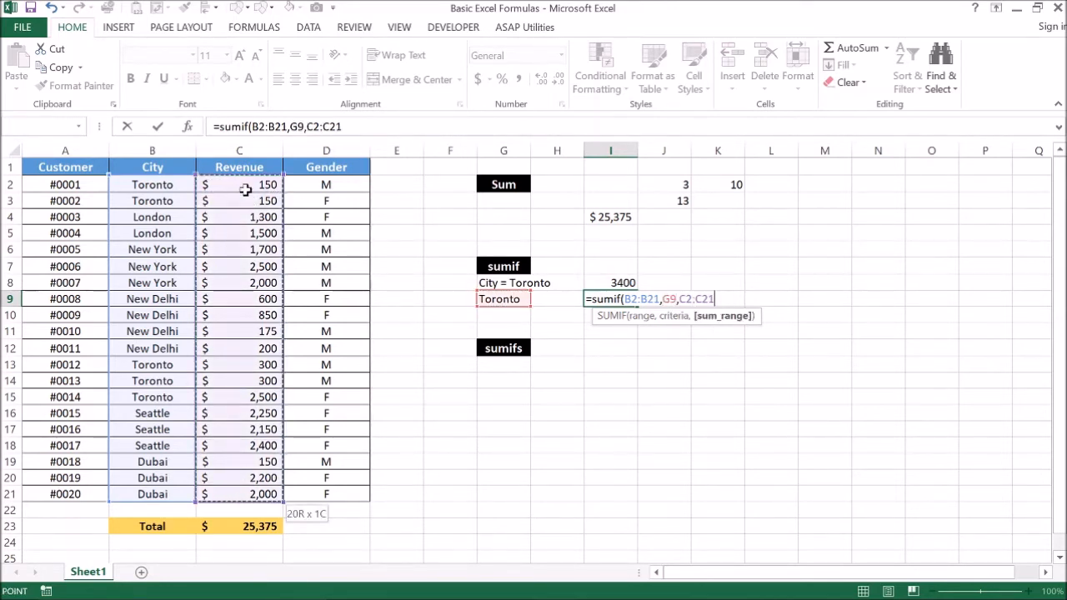
pyautogui.write(')')
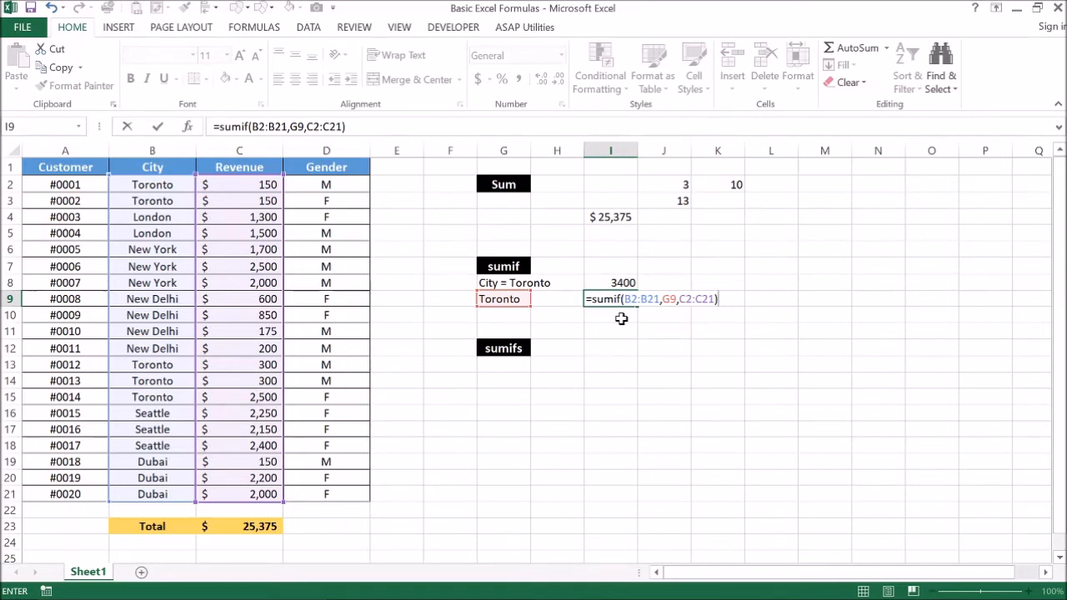
pyautogui.press('Return')
# Compare the two SUMIF formulas and results in cells I8 and I9.
pyautogui.press('Up')
pyautogui.press('Up')
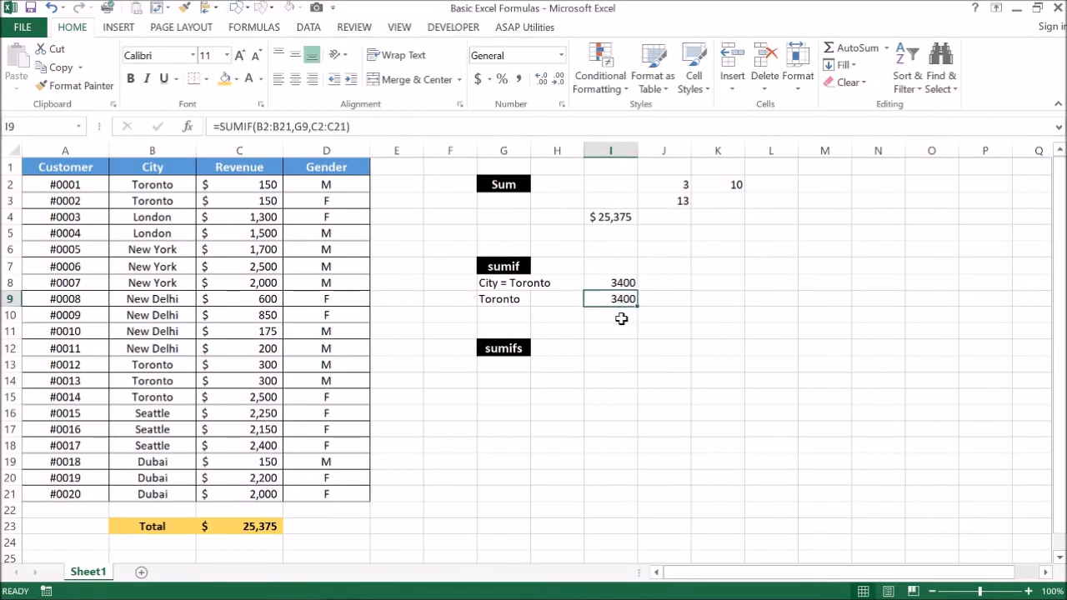
pyautogui.press('Down')
pyautogui.press('Up')
pyautogui.press('Down')
pyautogui.press('Up')
pyautogui.hotkey('shift', 'Down')
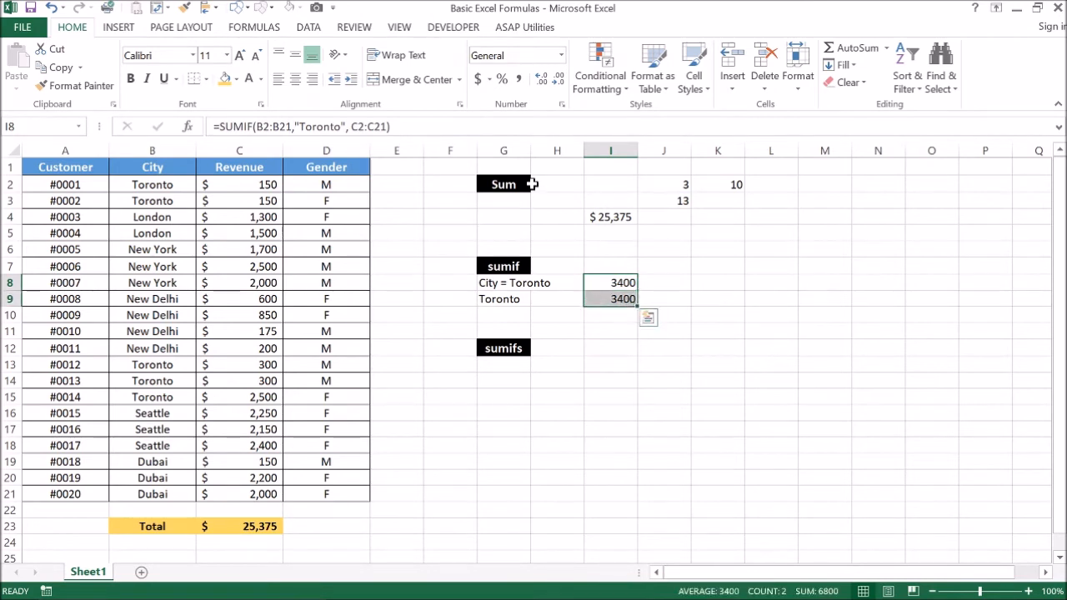
# Format the two SUMIF results in I8:I9 as dollar accounting values with no decimals.
pyautogui.click(480, 84)
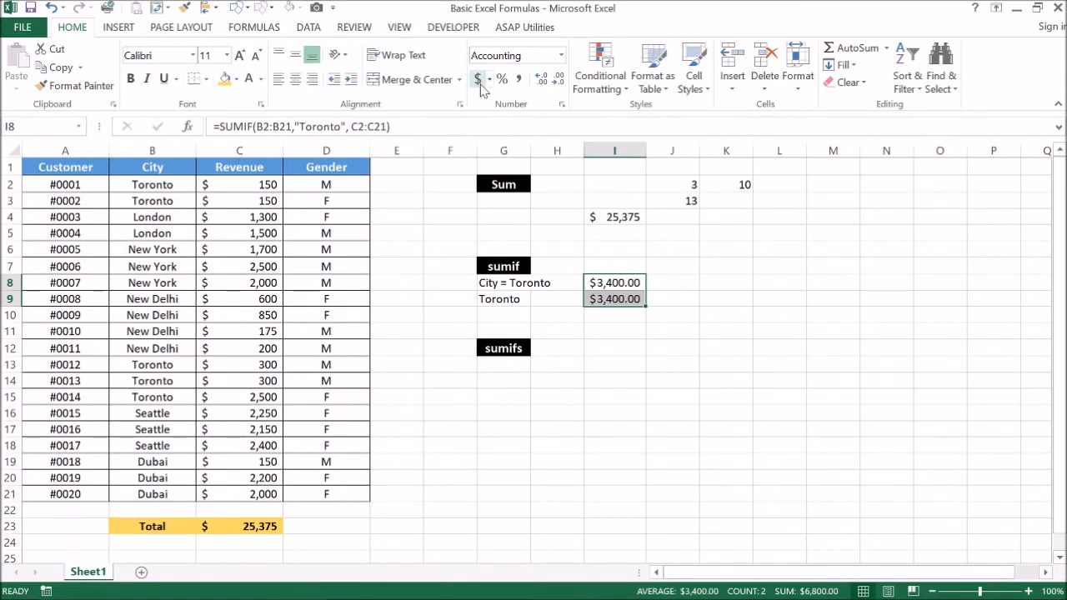
pyautogui.click(559, 82)
pyautogui.click(559, 82)
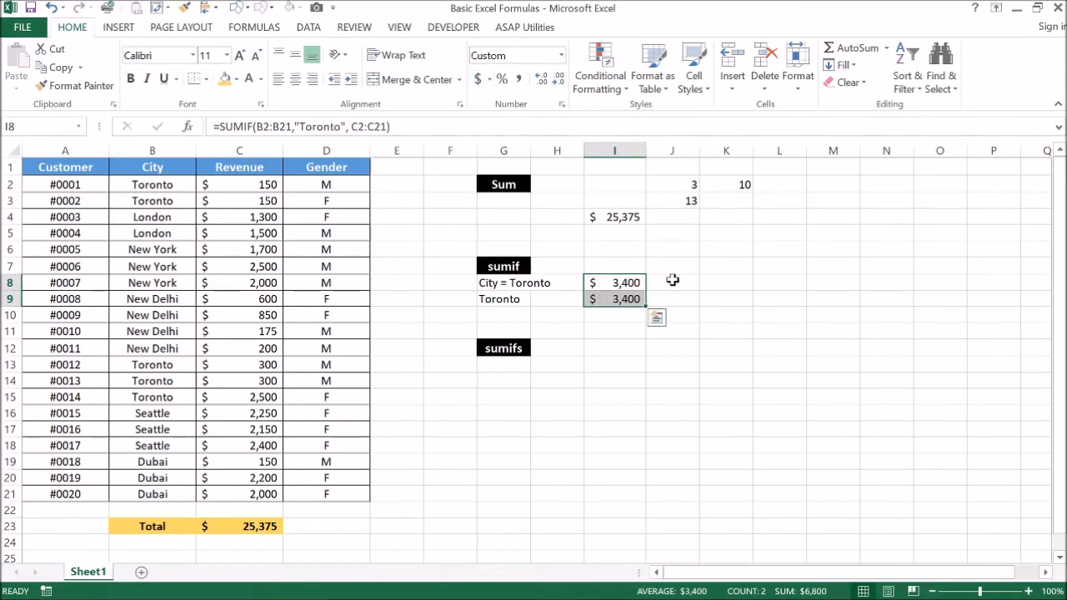
pyautogui.click(615, 328)
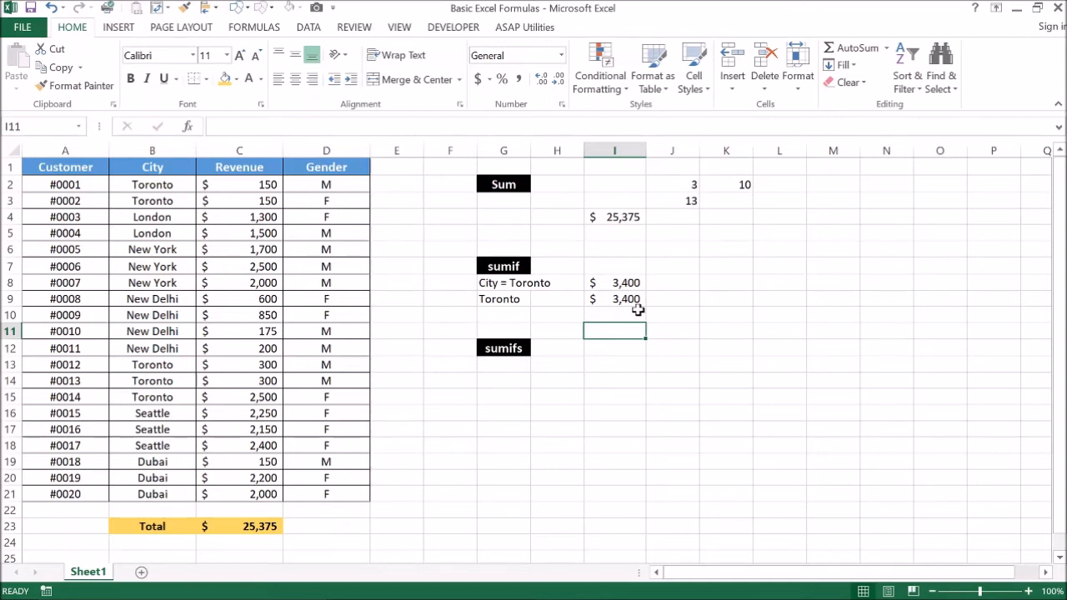
# Enter the column numbers 1 in H14 and 2 in I14 below the sumifs heading.
pyautogui.click(512, 379)
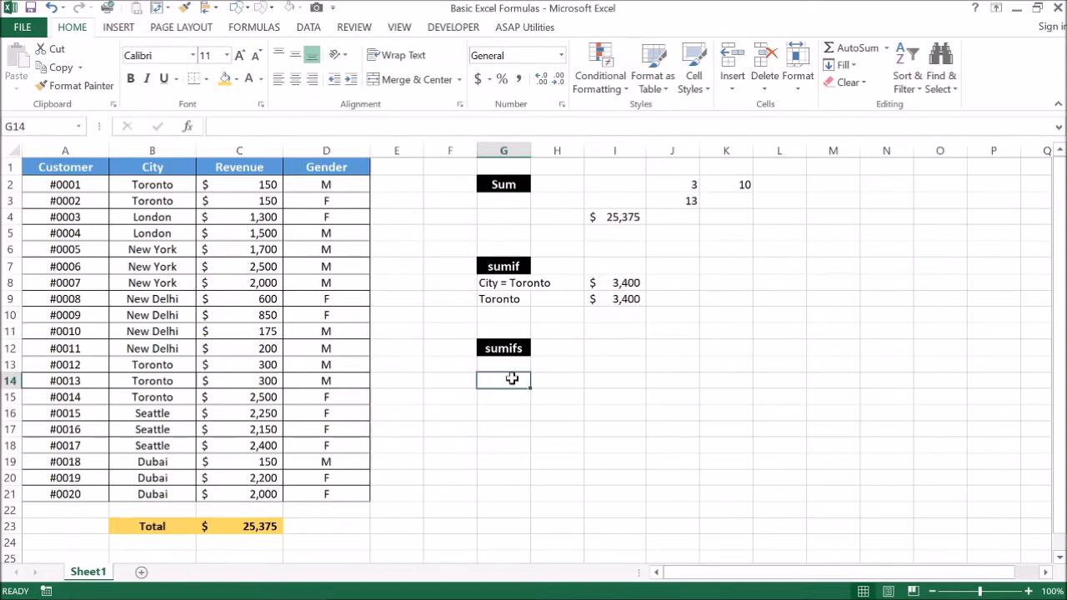
pyautogui.press('Right')
pyautogui.press('Up')
pyautogui.press('Down')
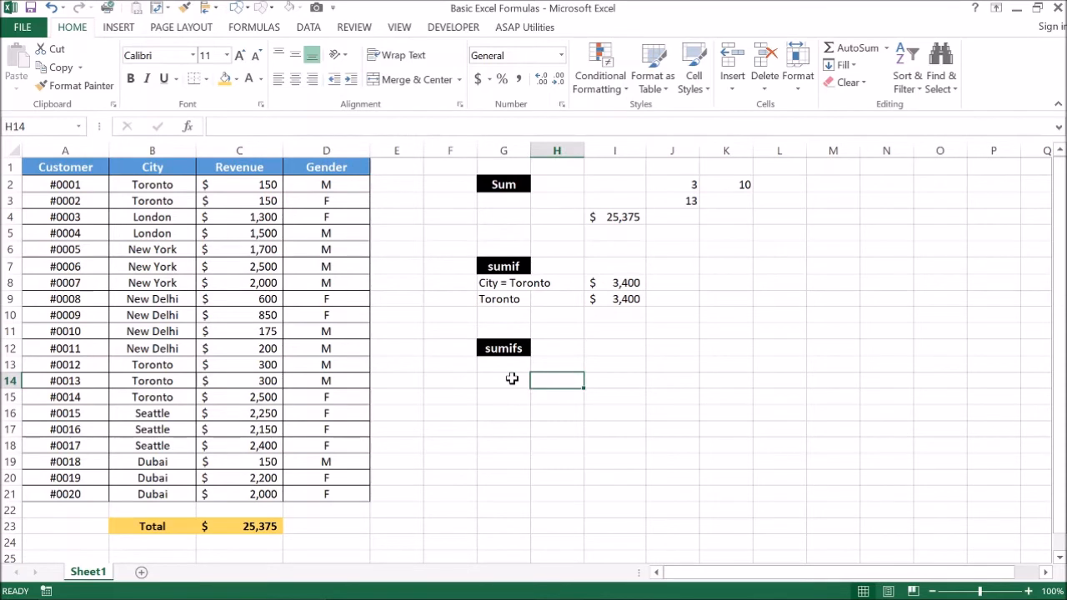
pyautogui.write('1')
pyautogui.press('Right')
pyautogui.write('2')
pyautogui.press('Right')
# Fill the first criteria row with City in G15 and Toronto in both H15 and I15.
pyautogui.press('Left')
pyautogui.press('Left')
pyautogui.press('Down')
pyautogui.press('Left')
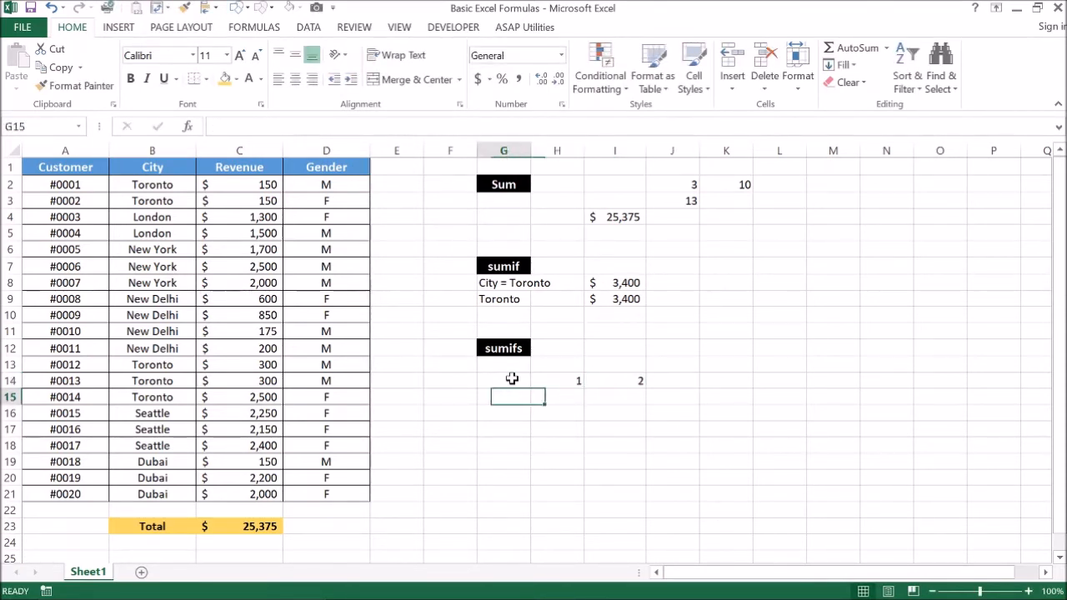
pyautogui.write('City')
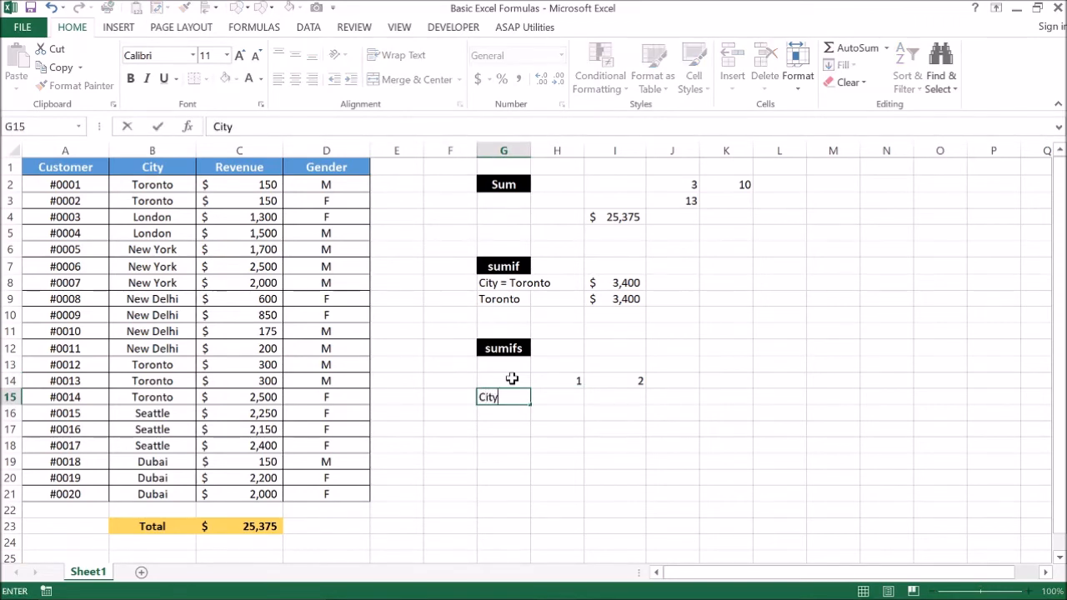
pyautogui.press('Right')
pyautogui.write('Toronto')
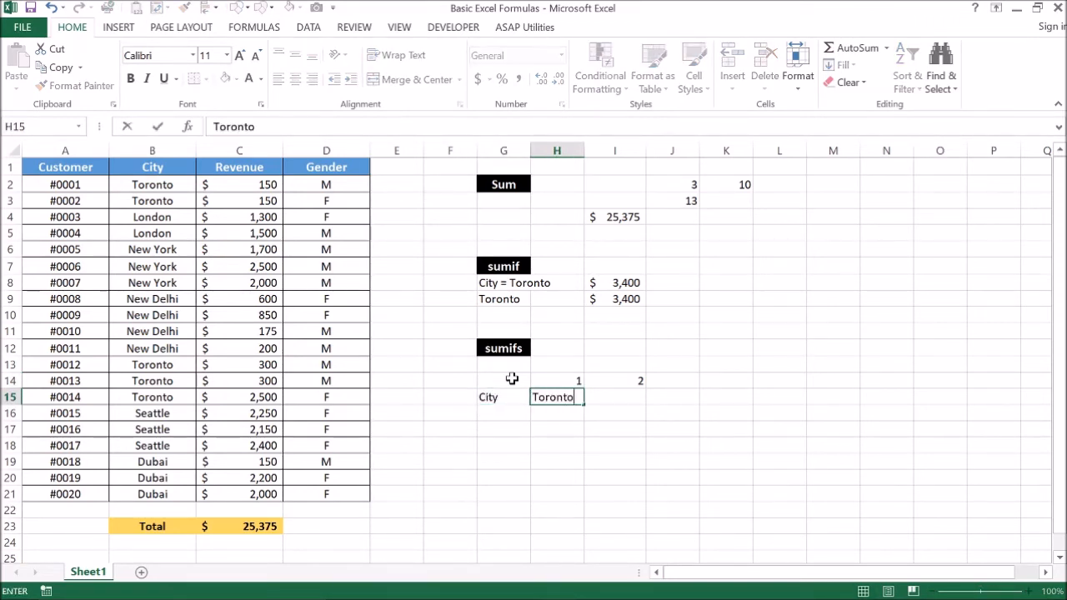
pyautogui.press('Right')
pyautogui.write('Toronto')
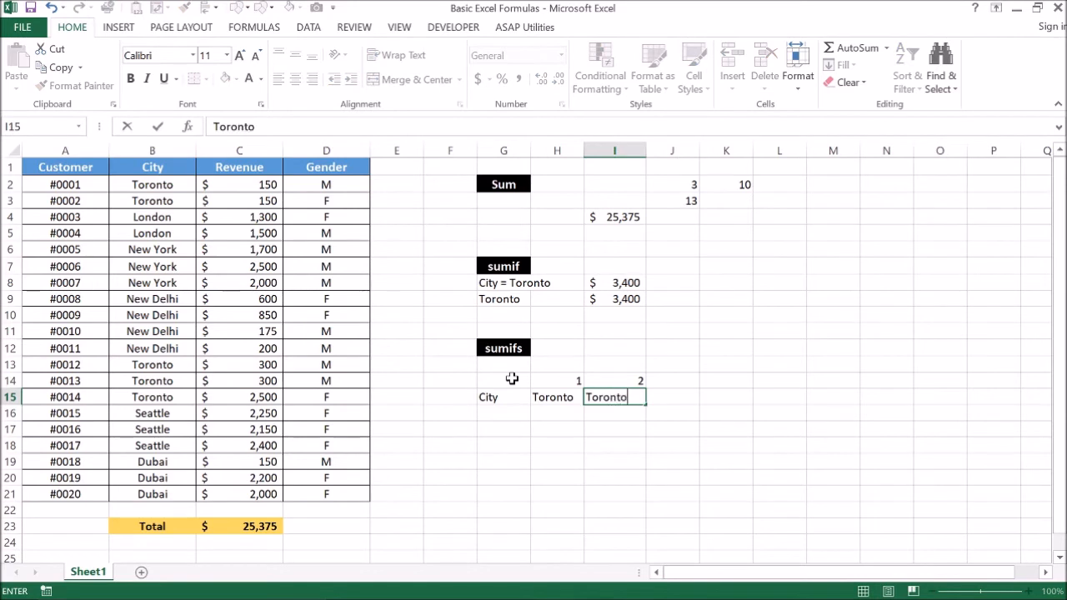
pyautogui.press('Return')
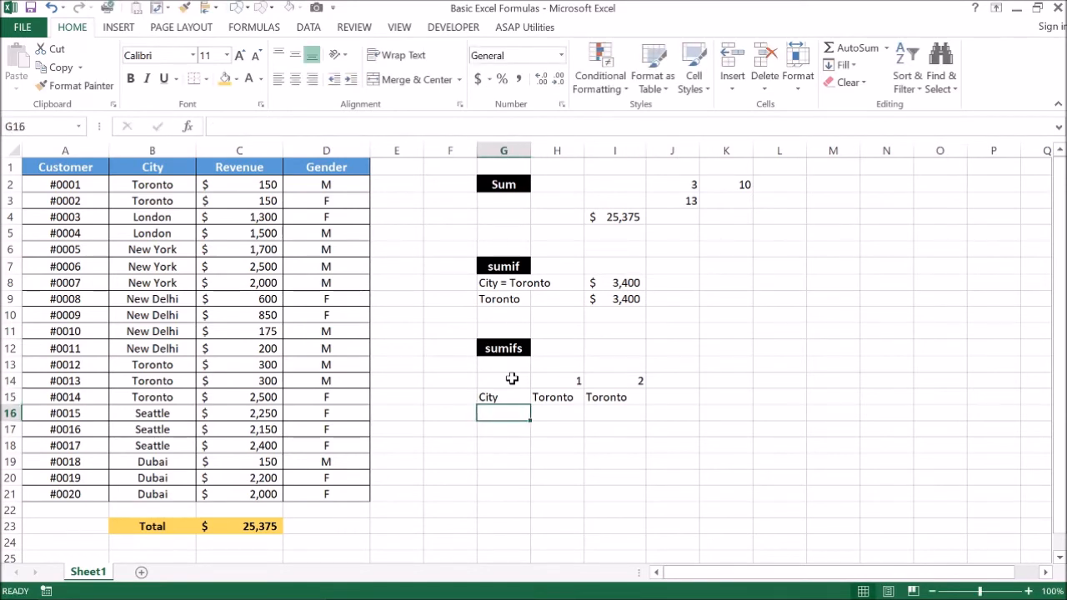
# Fill the second criteria row with Gender in G16, M in H16 and F in I16.
pyautogui.write('Gender')
pyautogui.press('Right')
pyautogui.write('M')
pyautogui.press('Right')
pyautogui.write('F')
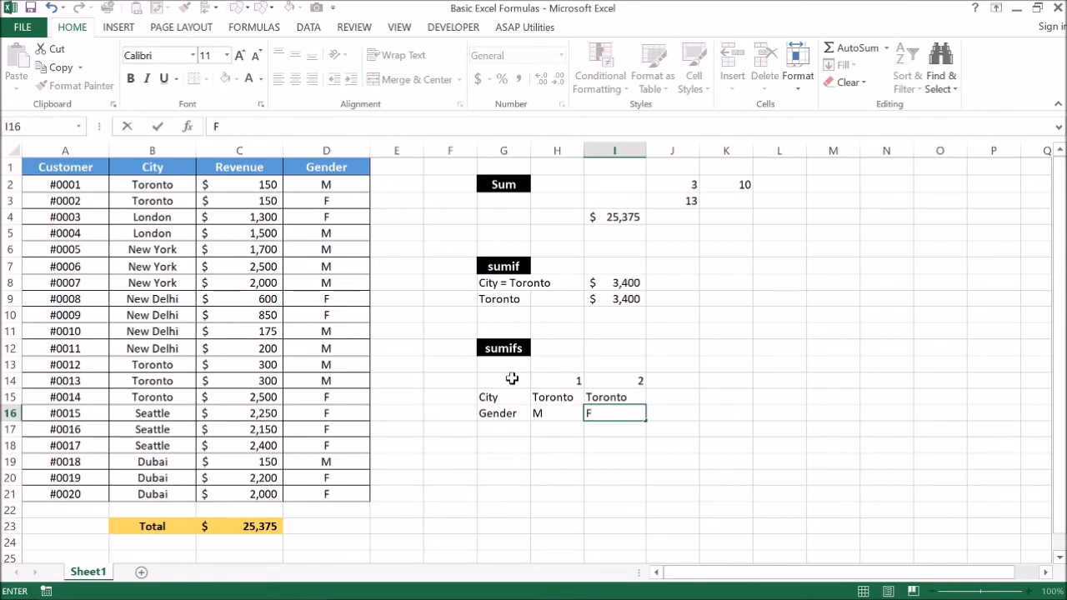
pyautogui.press('Return')
# Start a SUMIFS formula in H18 with the revenues C2:C21 as the sum range.
pyautogui.press('Up')
pyautogui.press('Right')
pyautogui.press('Right')
pyautogui.press('Left')
pyautogui.press('Down')
pyautogui.press('Down')
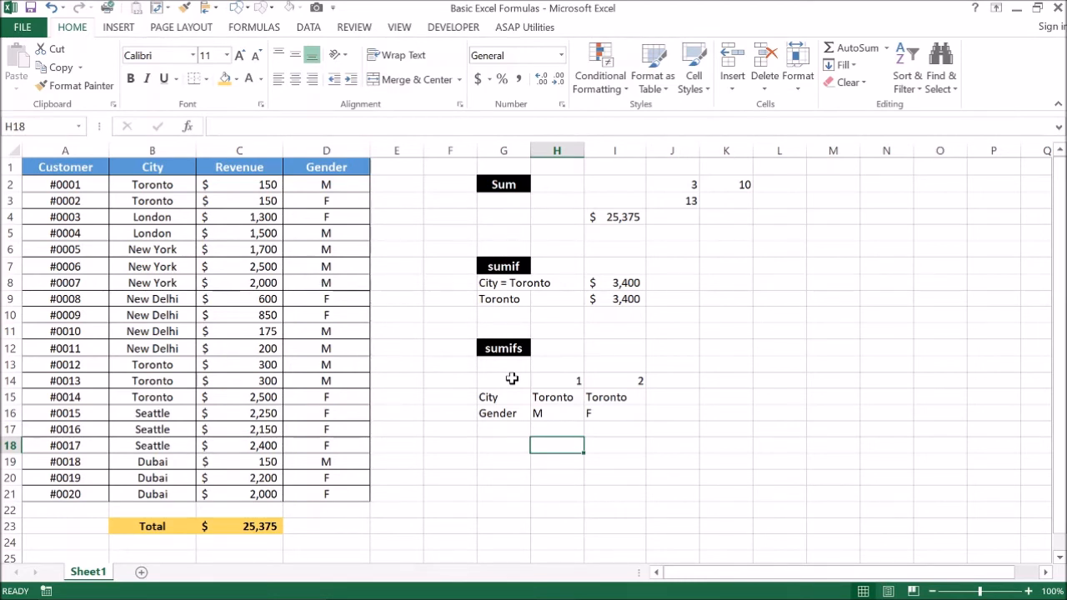
pyautogui.write('=')
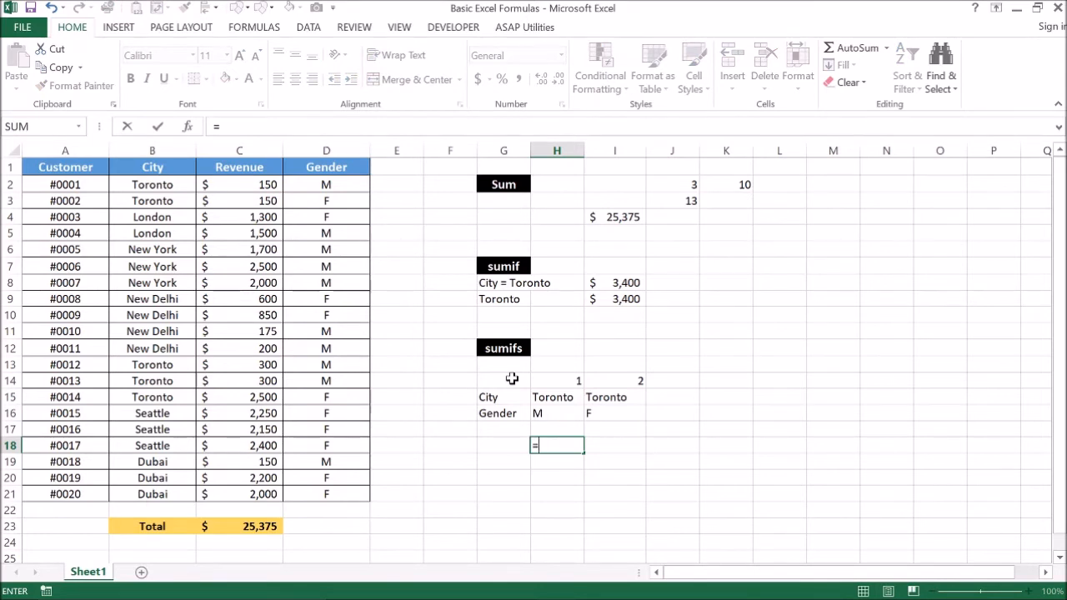
pyautogui.write('SUM')
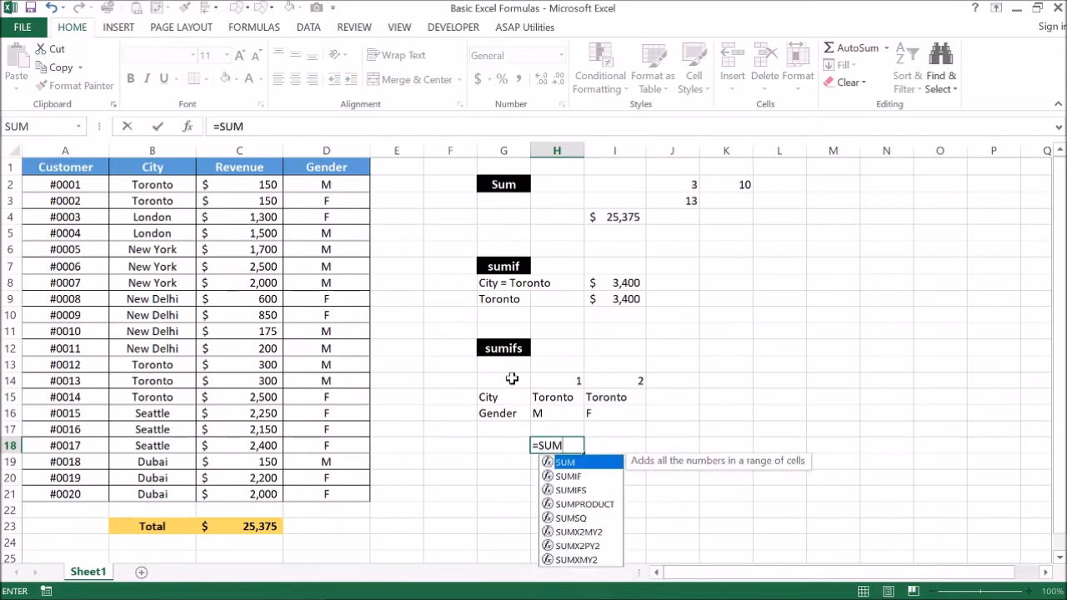
pyautogui.write('IF')
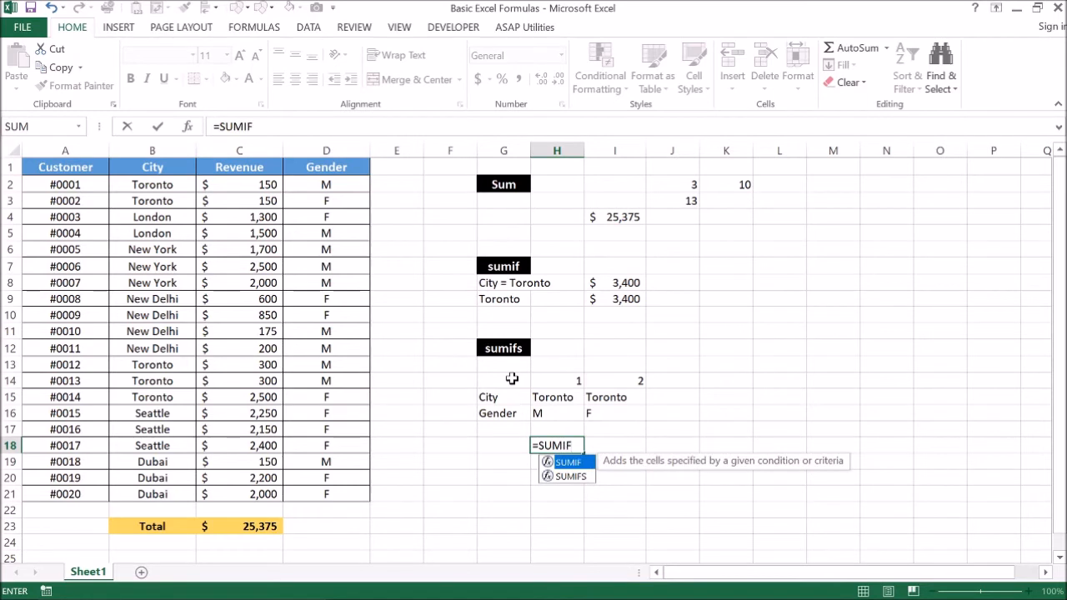
pyautogui.write('S(')
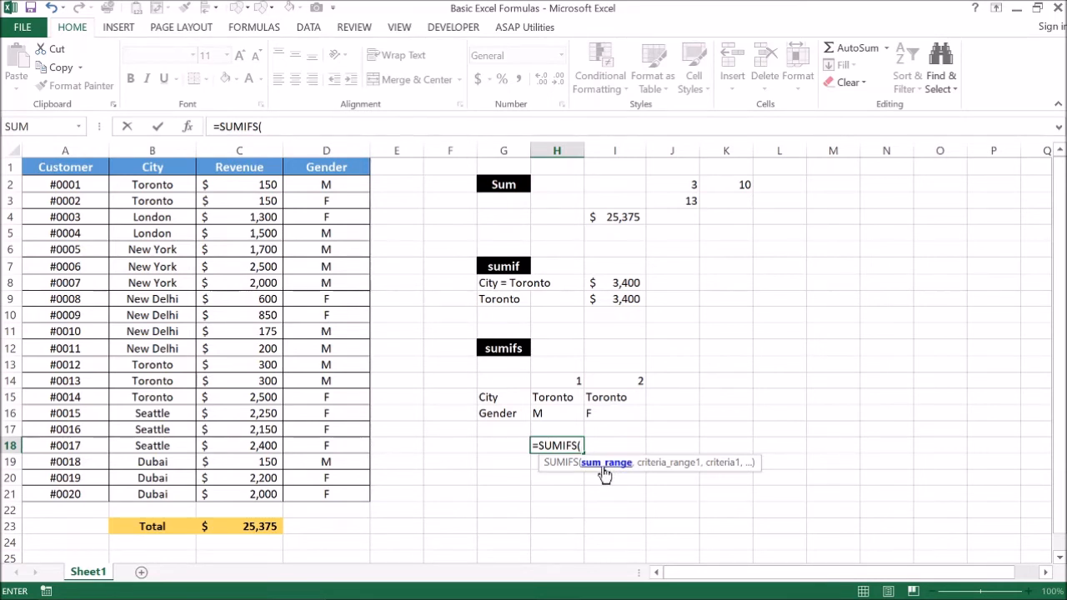
pyautogui.click(251, 185)
pyautogui.hotkey('ctrl', 'shift', 'Down')
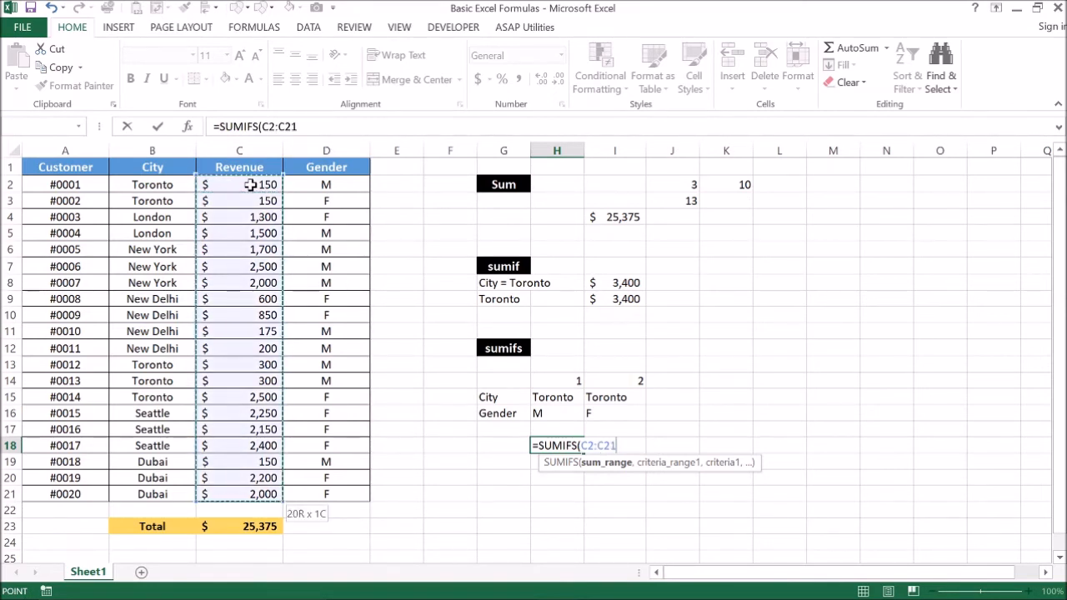
pyautogui.write(',')
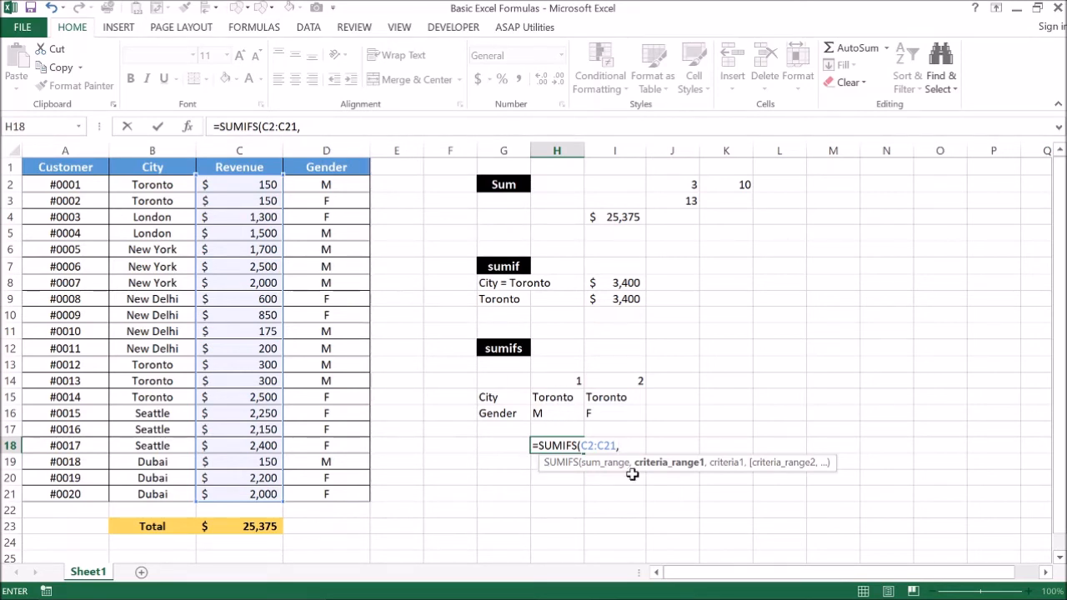
# Add the city condition to the H18 formula, with criteria range B2:B21 and criterion H15.
pyautogui.click(154, 185)
pyautogui.hotkey('ctrl', 'shift', 'Down')
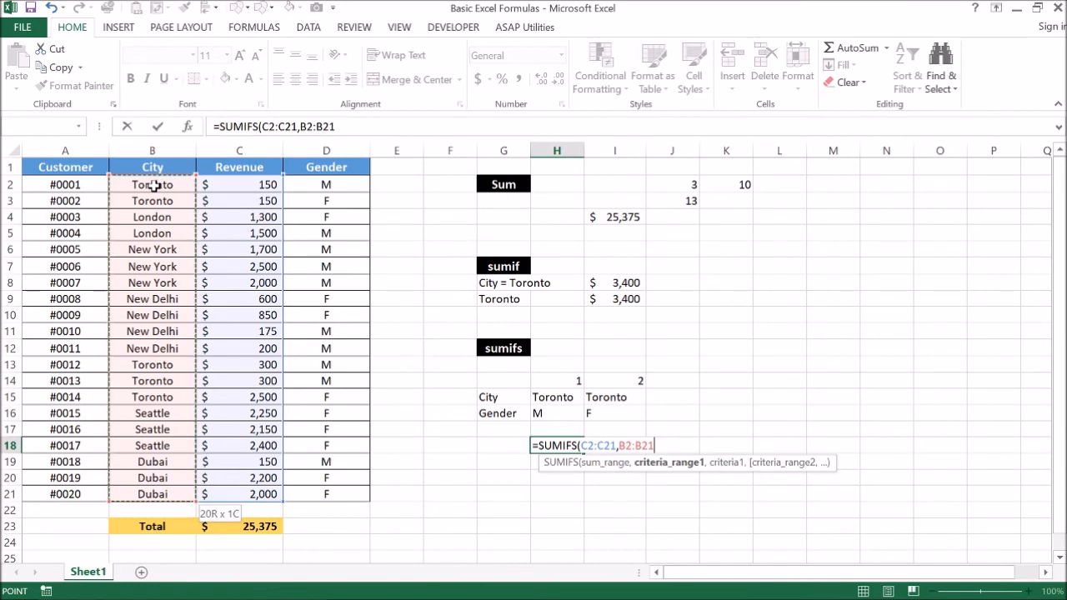
pyautogui.write(',')
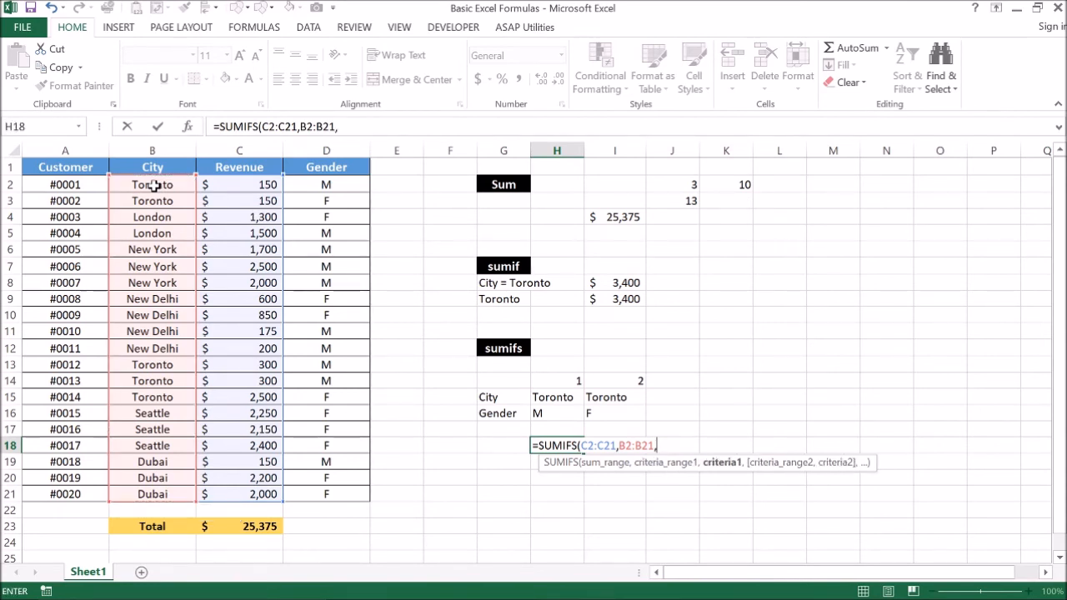
pyautogui.click(557, 399)
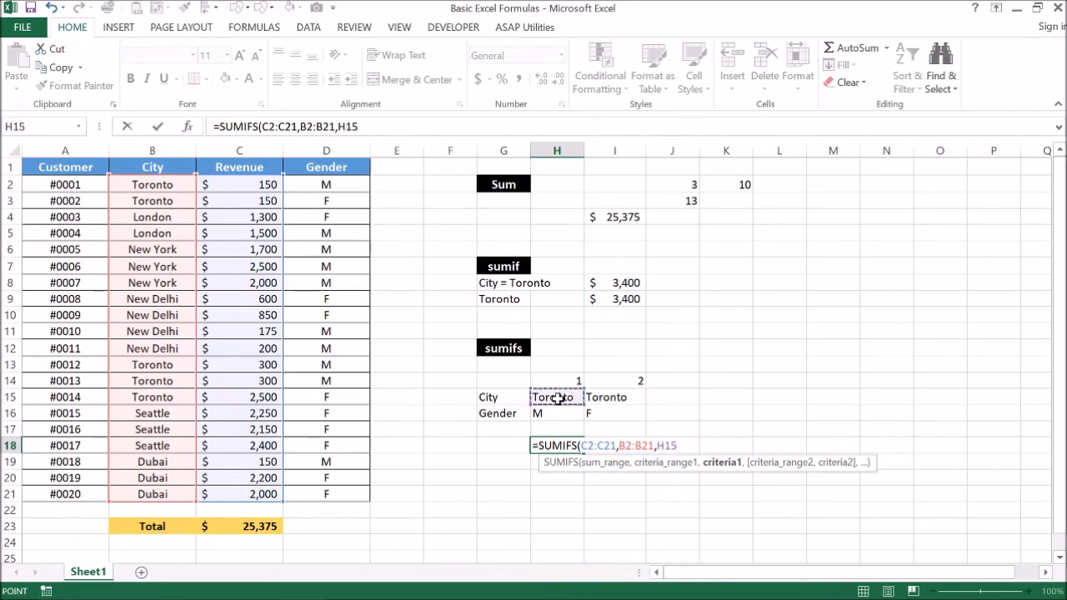
pyautogui.write(',')
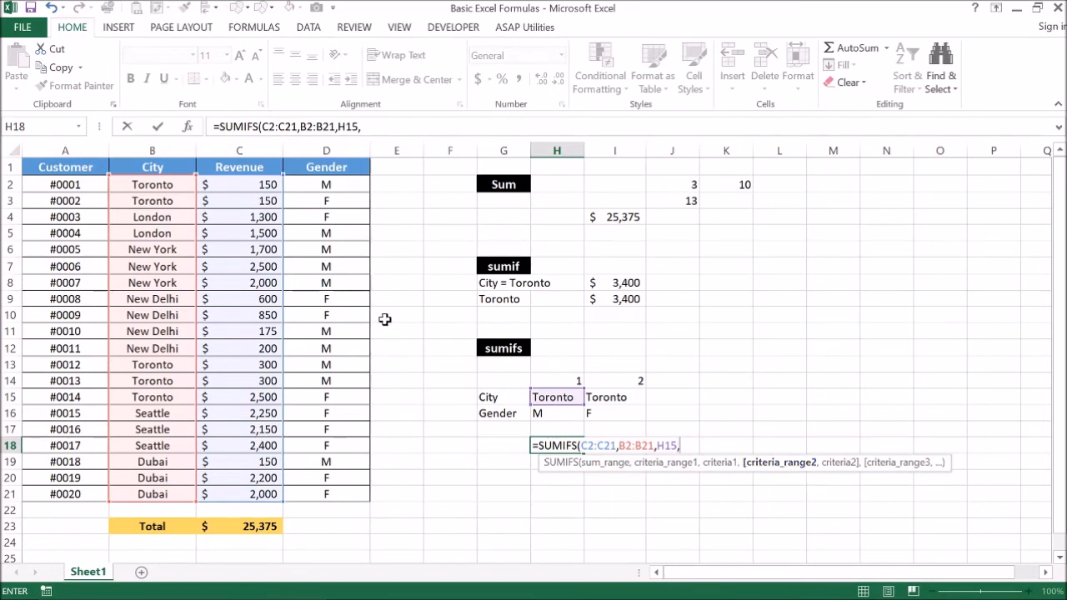
# Add the gender condition D2:D21 with criterion H16 and complete the formula as =SUMIFS(C2:C21,B2:B21,H15,D2:D21,H16).
pyautogui.click(340, 187)
pyautogui.hotkey('ctrl', 'shift', 'Down')
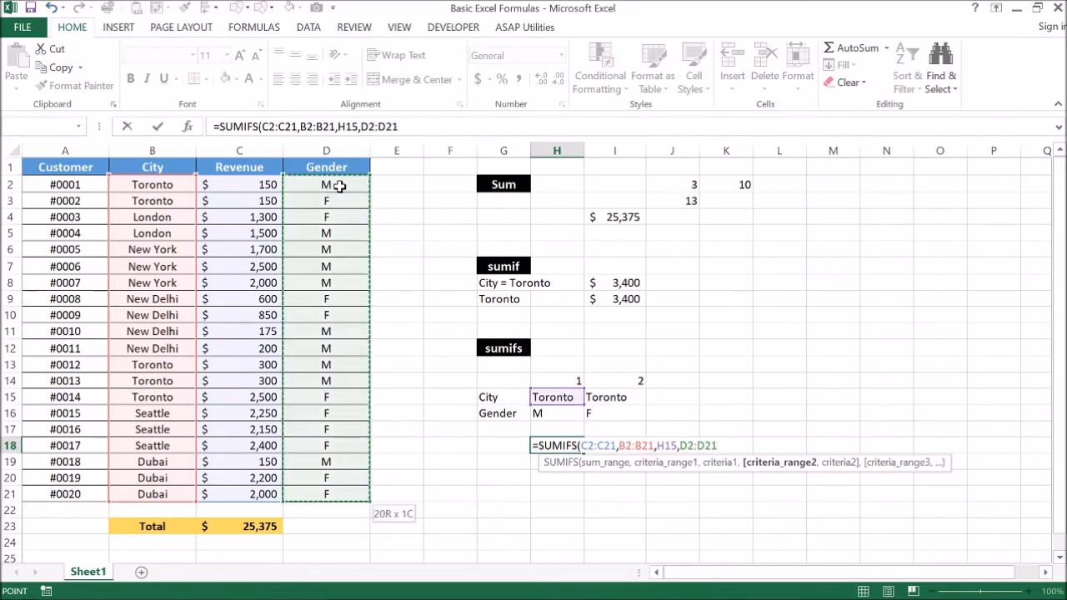
pyautogui.write(',')
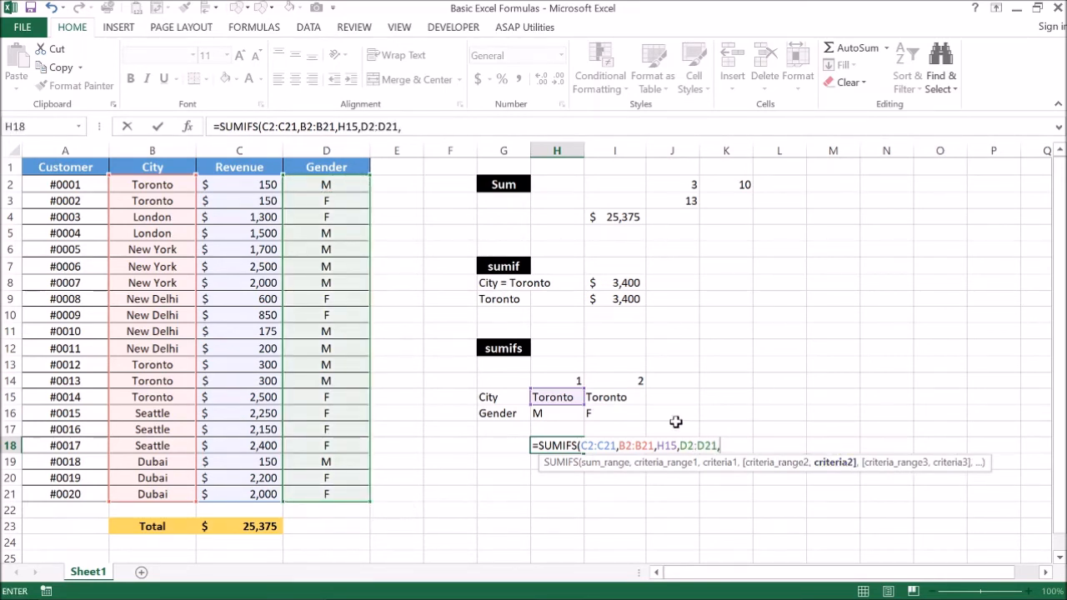
pyautogui.click(566, 417)
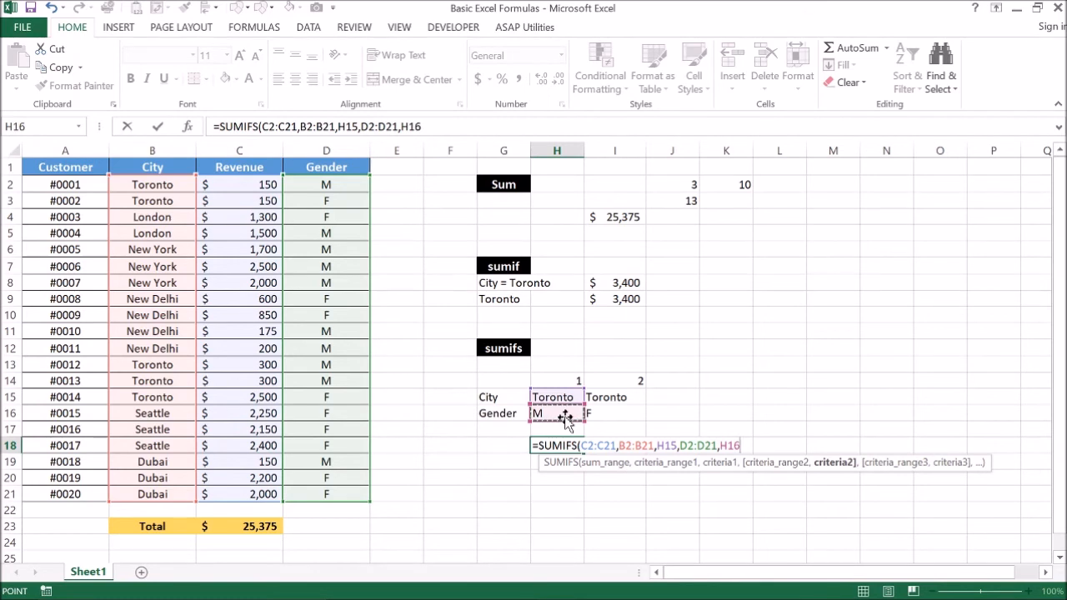
pyautogui.write(')')
pyautogui.press('Return')
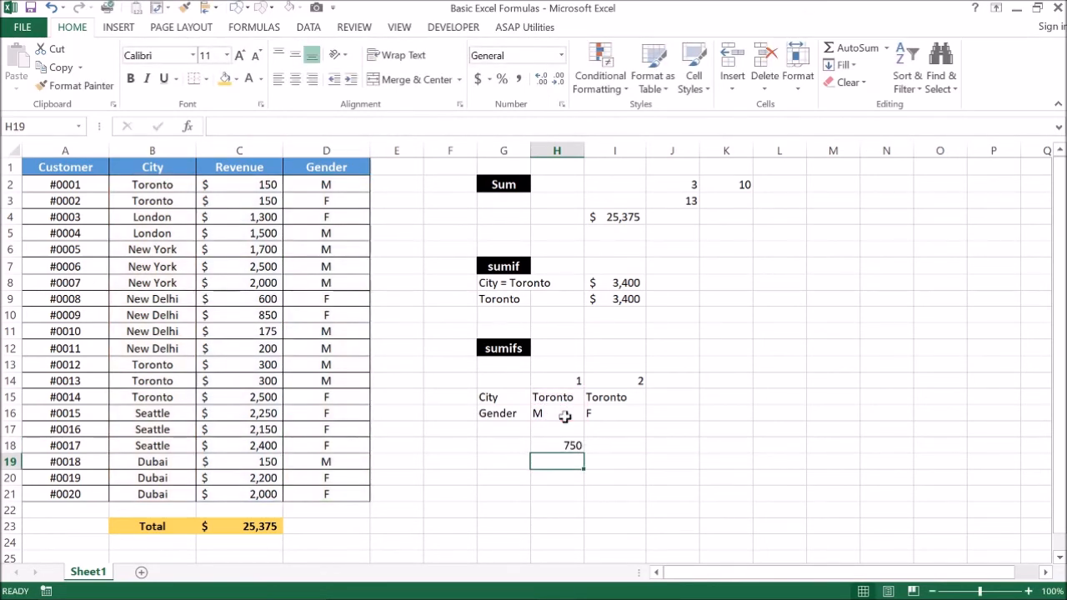
# Format the SUMIFS result in H18 as a dollar accounting value with no decimals.
pyautogui.press('Up')
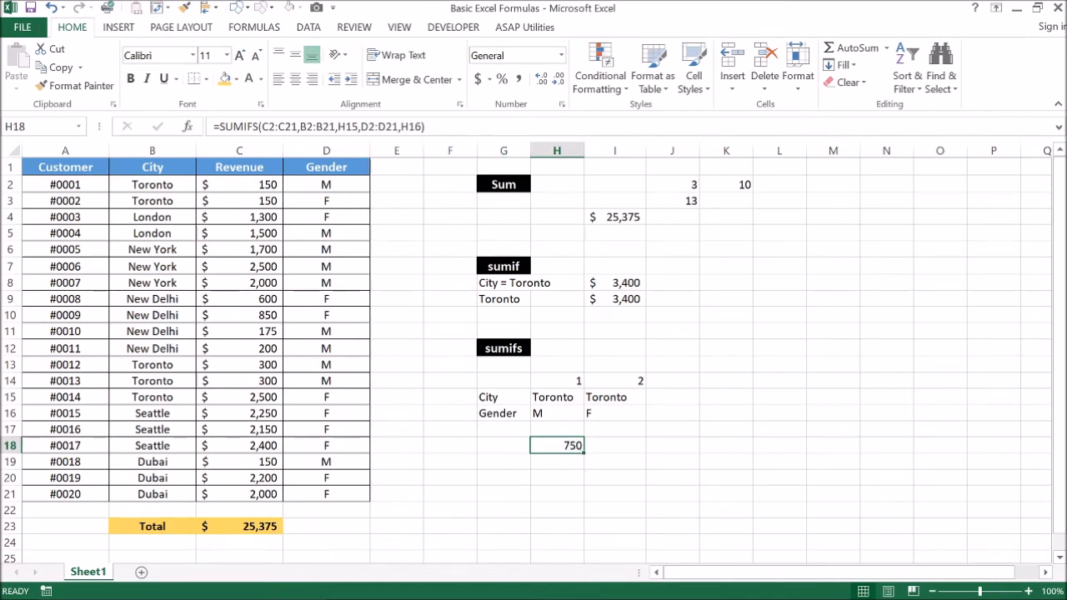
pyautogui.click(477, 79)
pyautogui.click(558, 81)
pyautogui.click(558, 81)
# Start a SUMIFS formula in I18 with the revenues C2:C21 as the sum range.
pyautogui.click(607, 447)
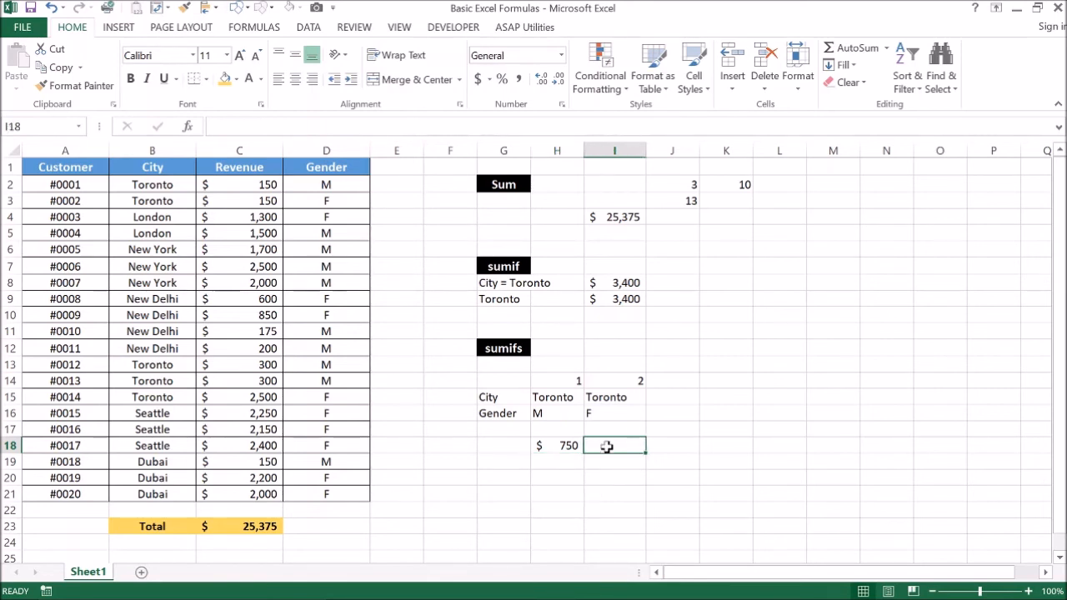
pyautogui.write('=SUM')
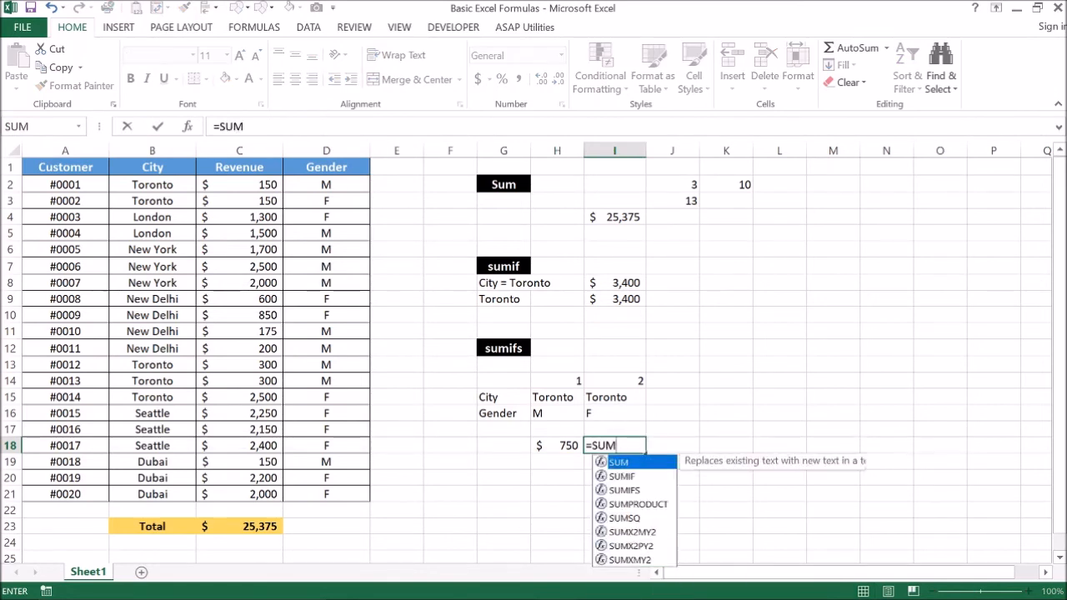
pyautogui.write('IFS(')
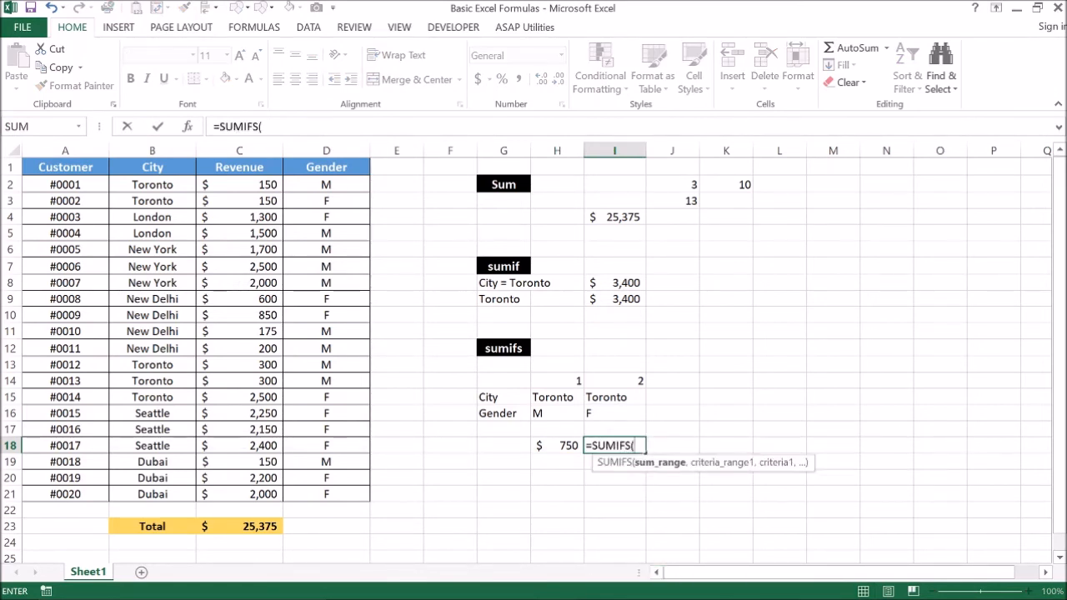
pyautogui.click(236, 187)
pyautogui.hotkey('ctrl', 'shift', 'Down')
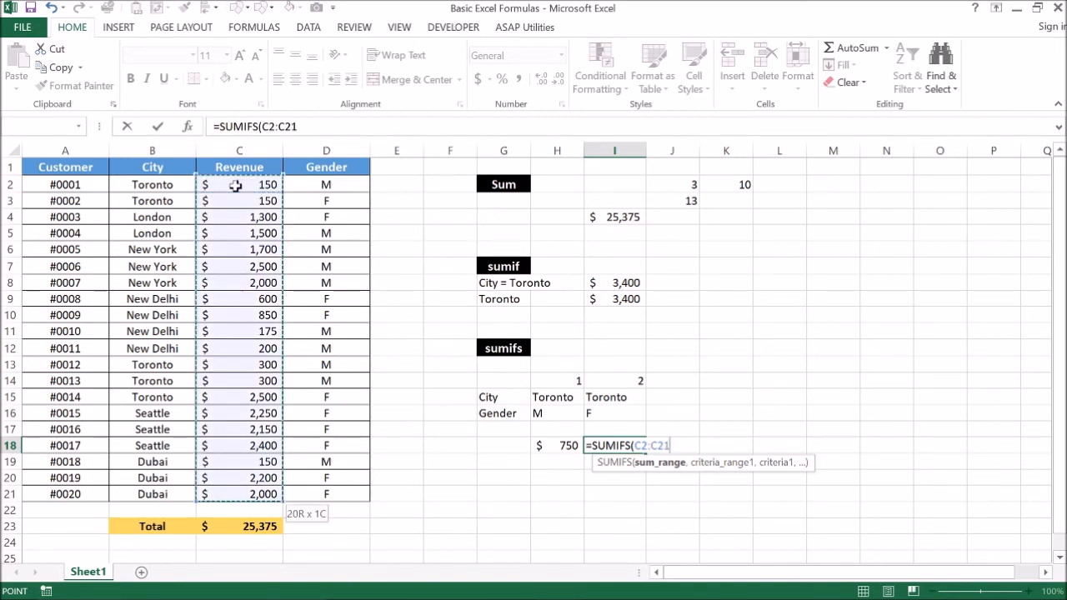
pyautogui.write(',')
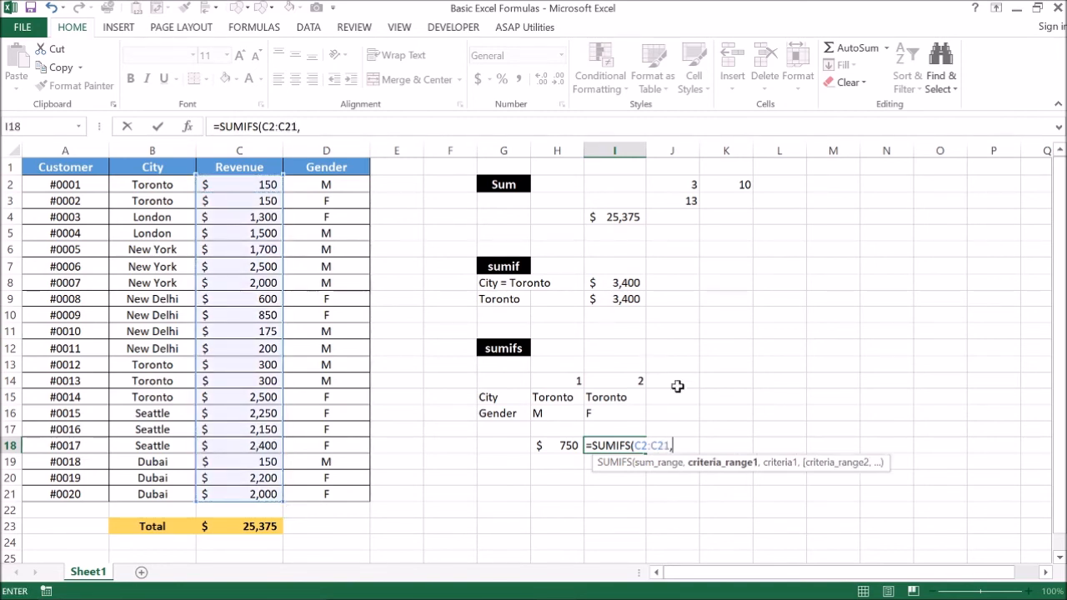
# Add the city condition to the I18 formula, with criteria range B2:B21 and criterion I15.
pyautogui.click(146, 186)
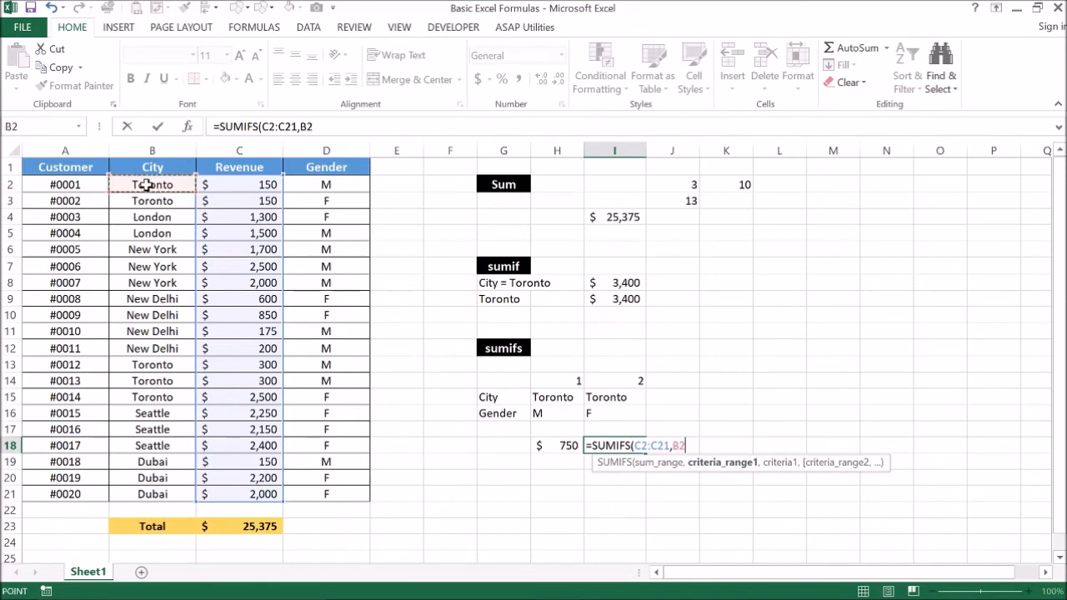
pyautogui.click(614, 399)
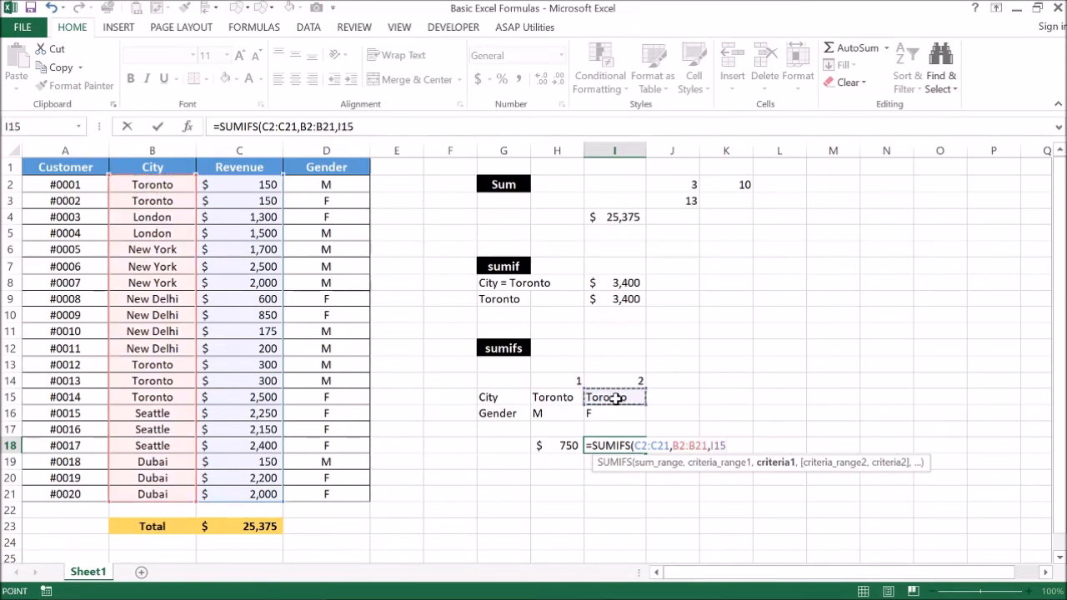
pyautogui.write(',')
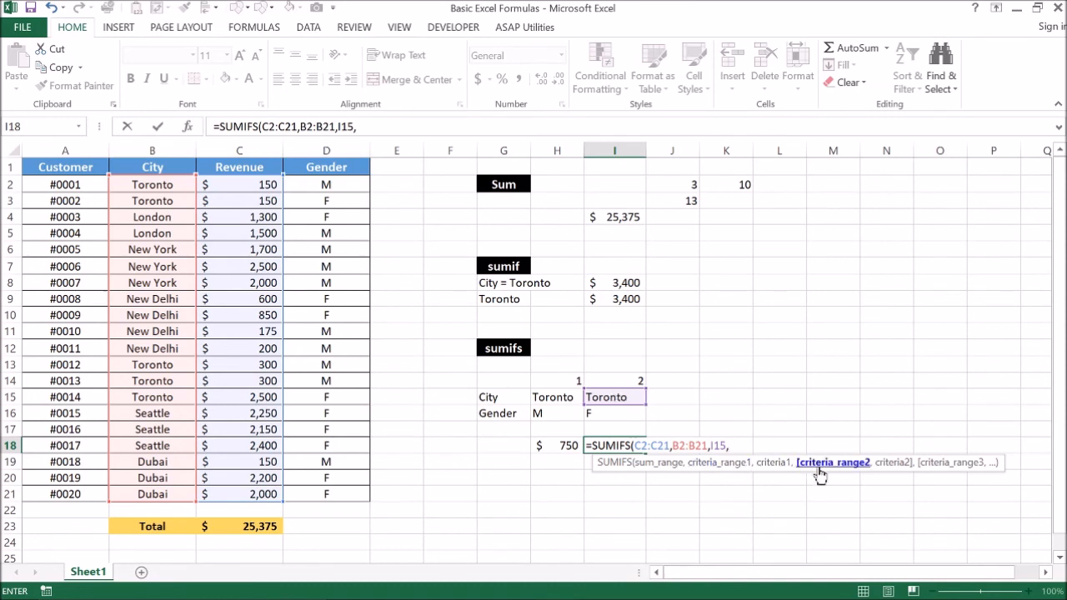
# Add the gender condition D2:D21 with criterion I16 and complete the I18 formula as =SUMIFS(C2:C21,B2:B21,I15,D2:D21,I16).
pyautogui.click(348, 188)
pyautogui.hotkey('ctrl', 'shift', 'Down')
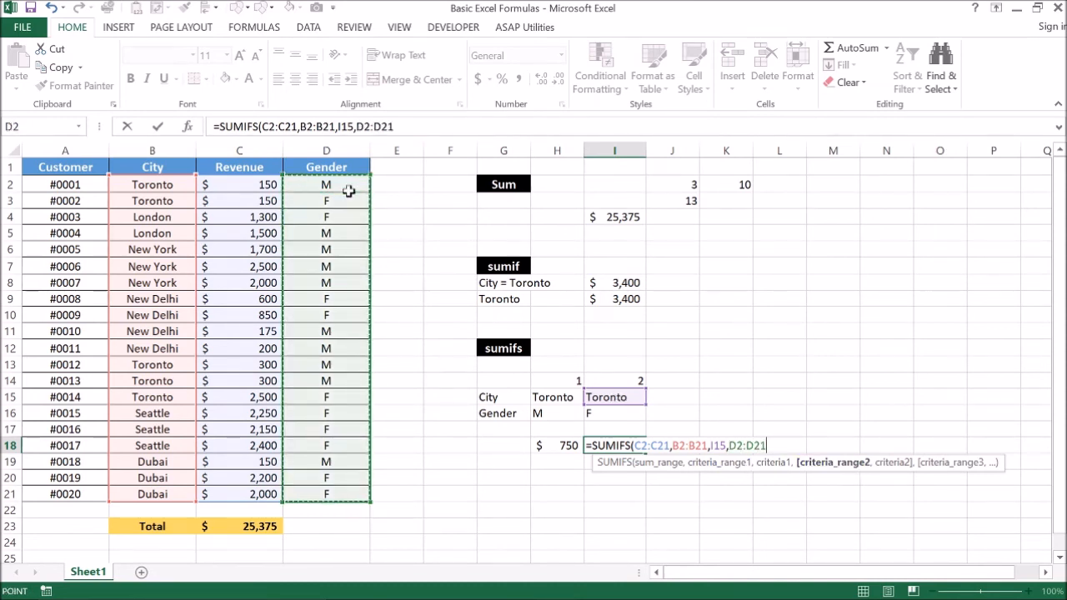
pyautogui.write(',')
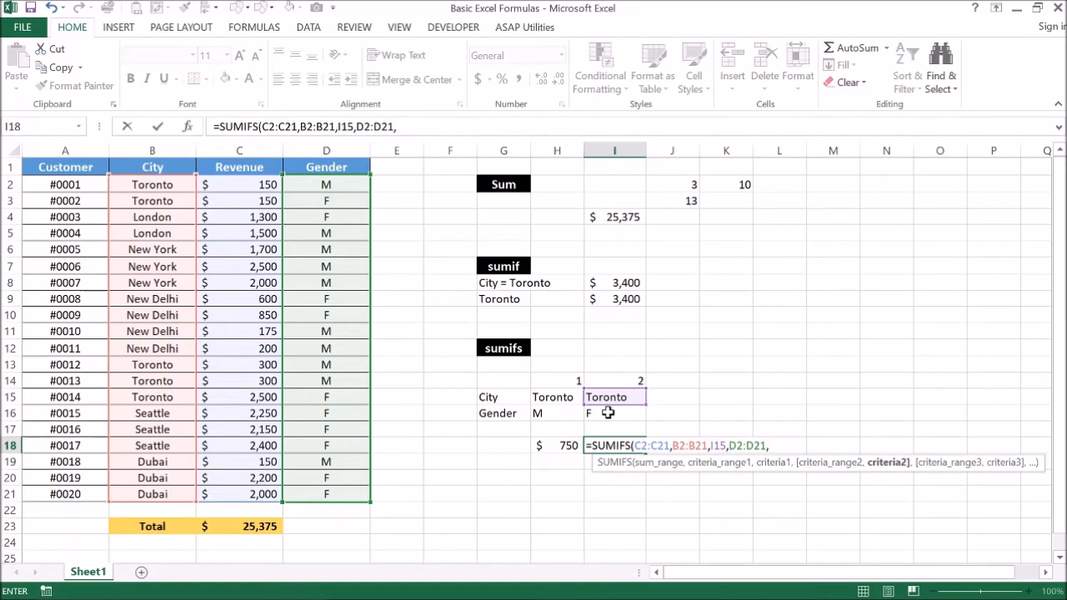
pyautogui.click(607, 413)
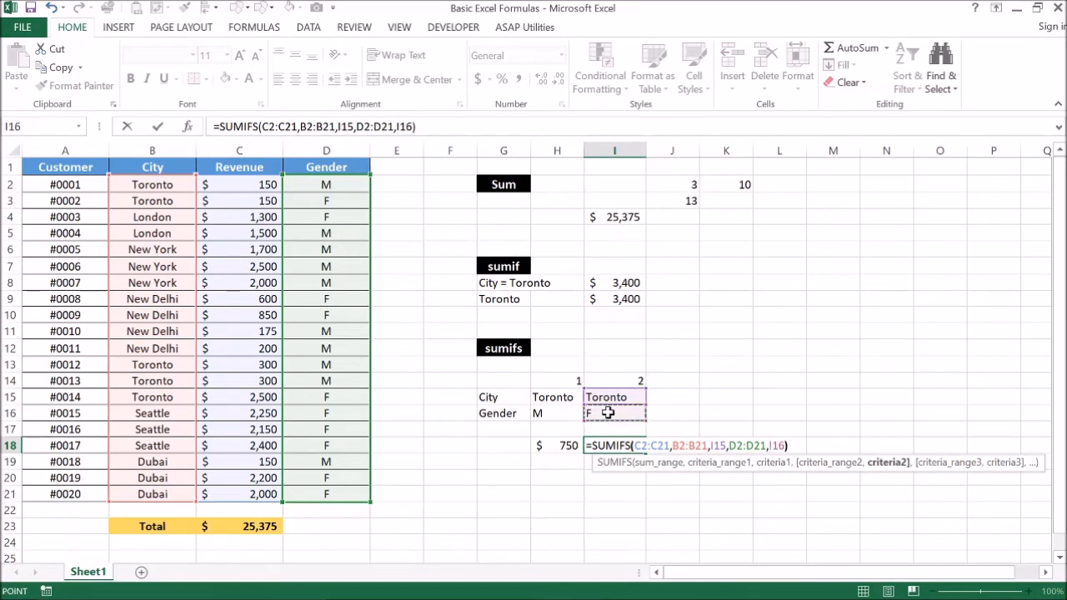
pyautogui.press('Return')
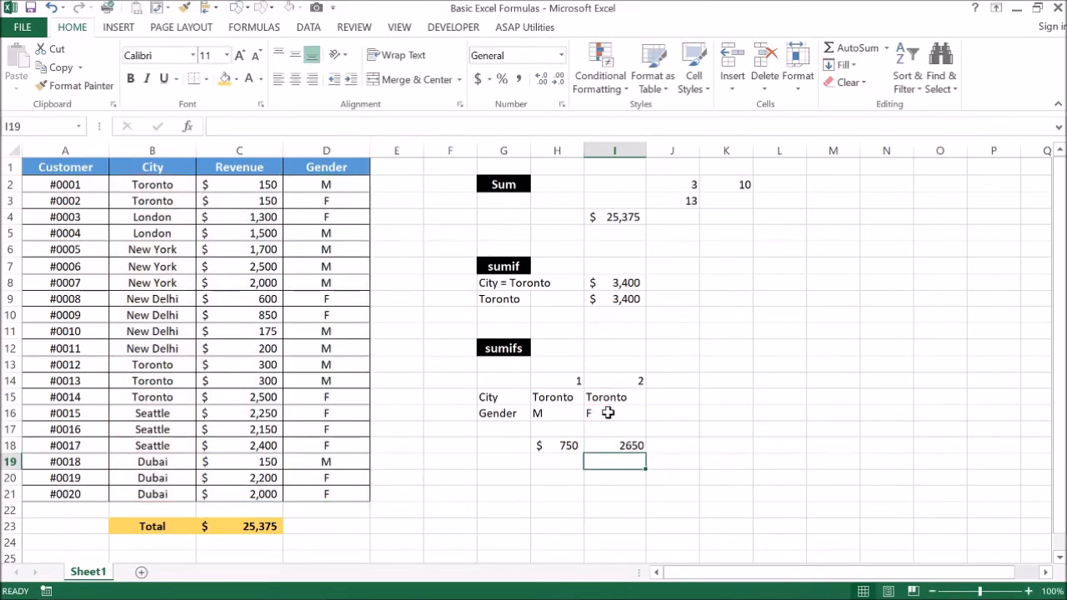
# Format the SUMIFS result in I18 as a dollar accounting value with no decimals.
pyautogui.press('Up')
pyautogui.click(477, 79)
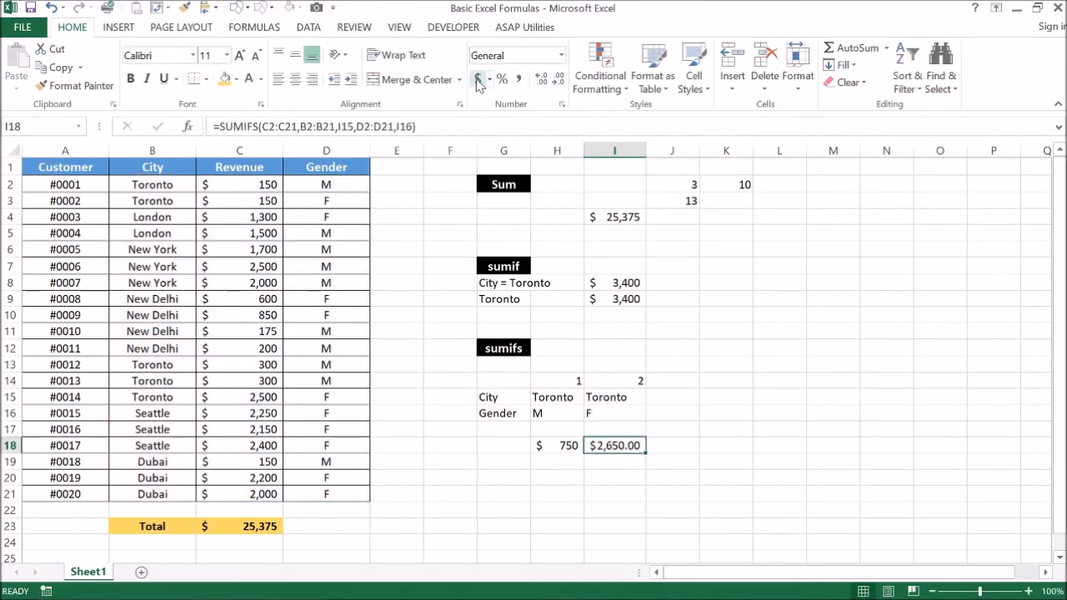
pyautogui.click(559, 82)
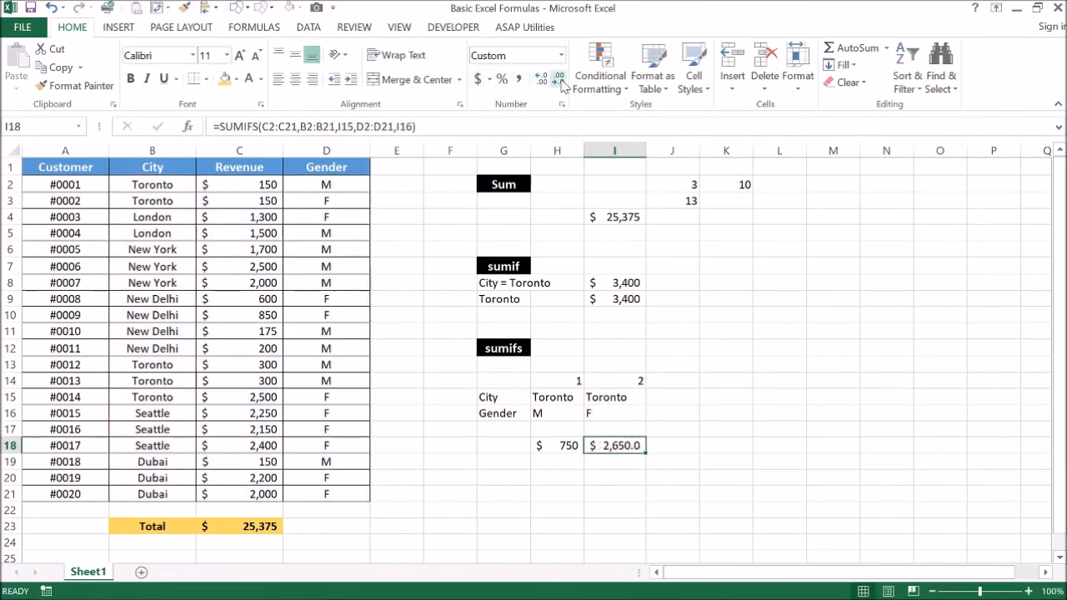
pyautogui.click(562, 86)
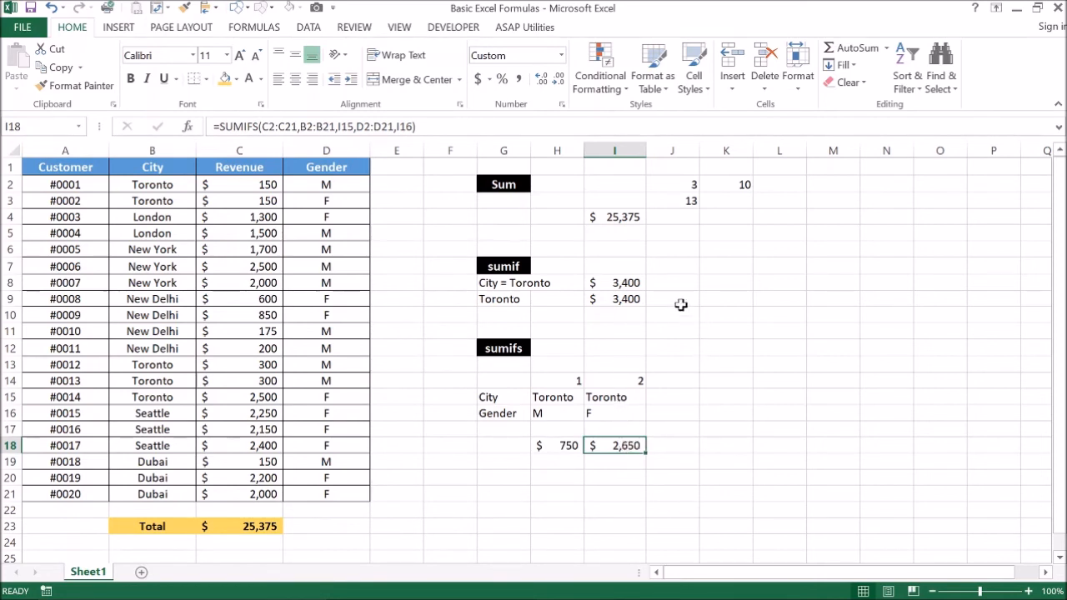
# Enter the label Verify in G20, below the SUMIFS results.
pyautogui.click(555, 477)
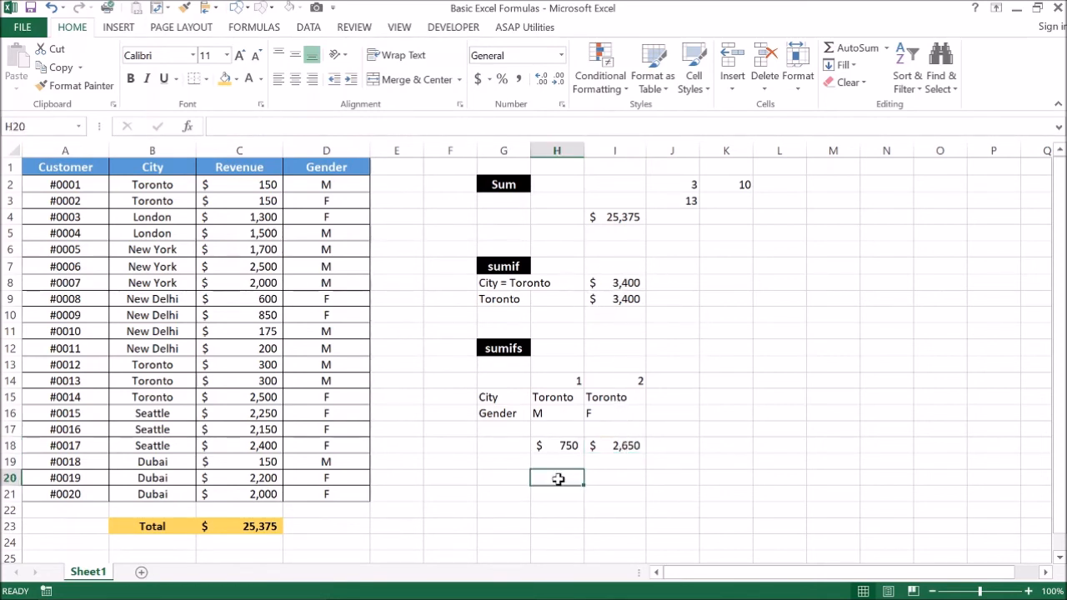
pyautogui.press('Left')
pyautogui.write('Verify')
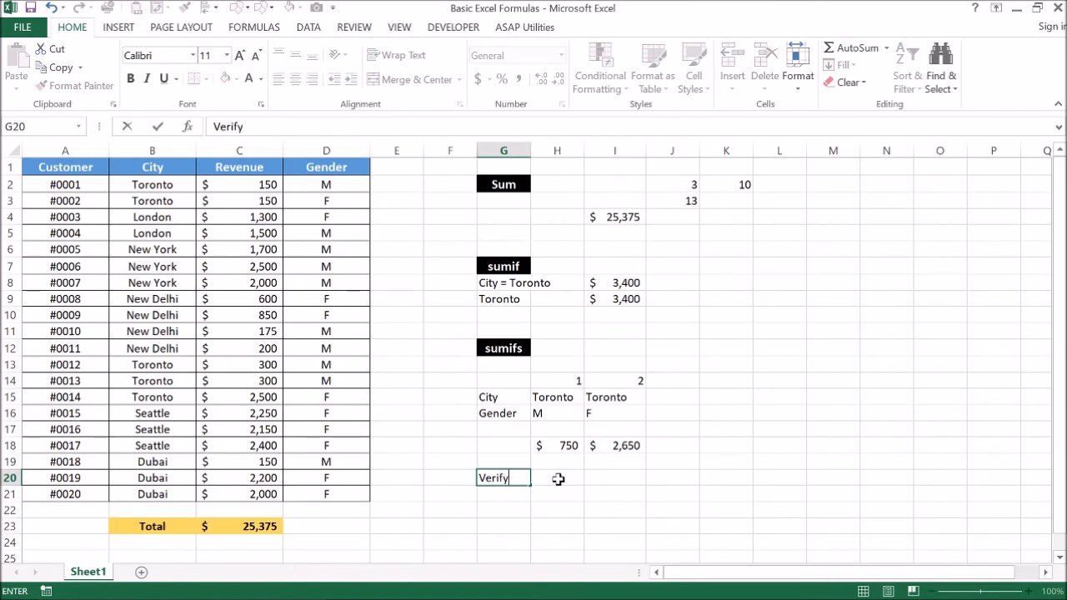
pyautogui.press('Tab')
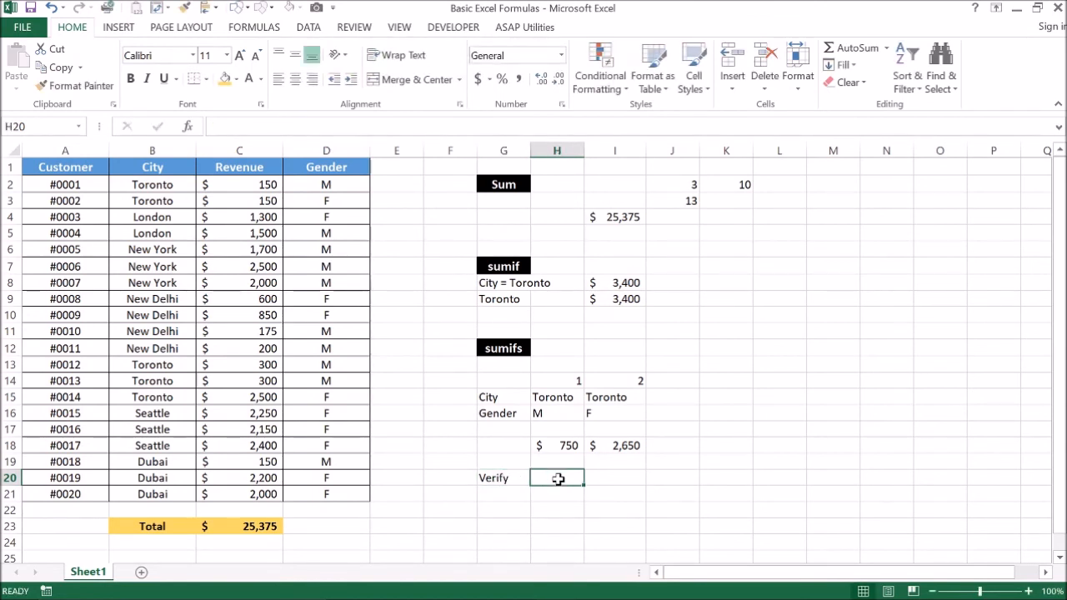
# Add the two SUMIFS results in H20 with the formula =H18+I18.
pyautogui.write('=')
pyautogui.press('Up')
pyautogui.press('Up')
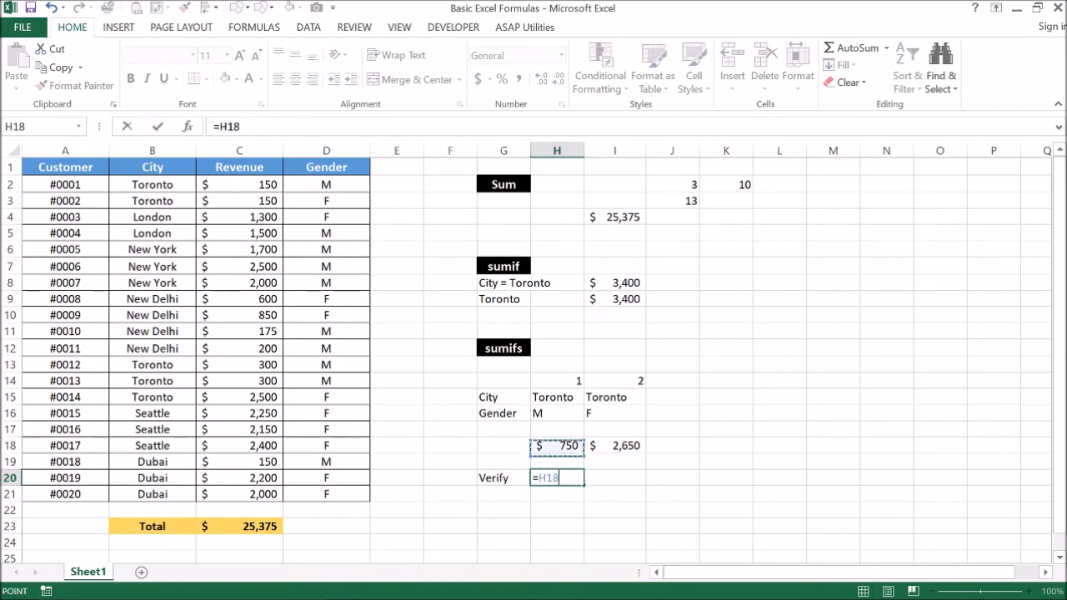
pyautogui.write('+')
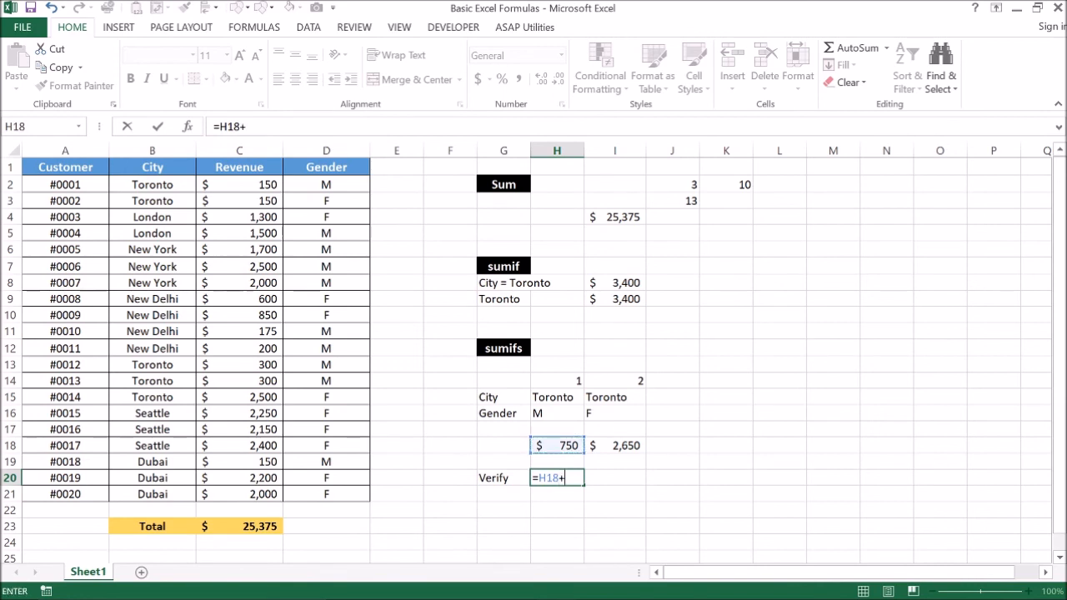
pyautogui.click(609, 448)
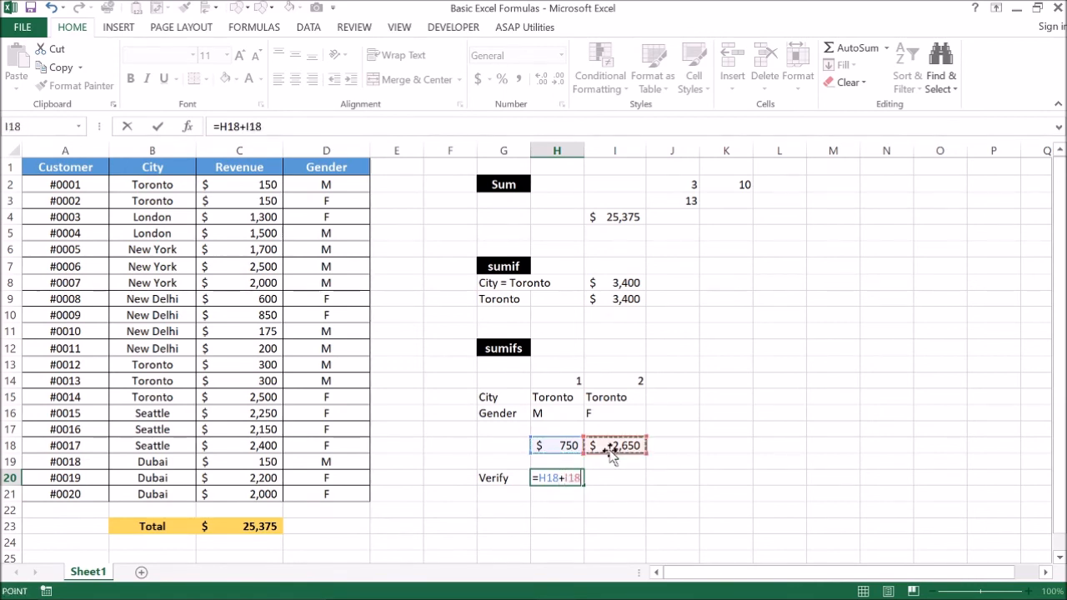
pyautogui.press('Return')
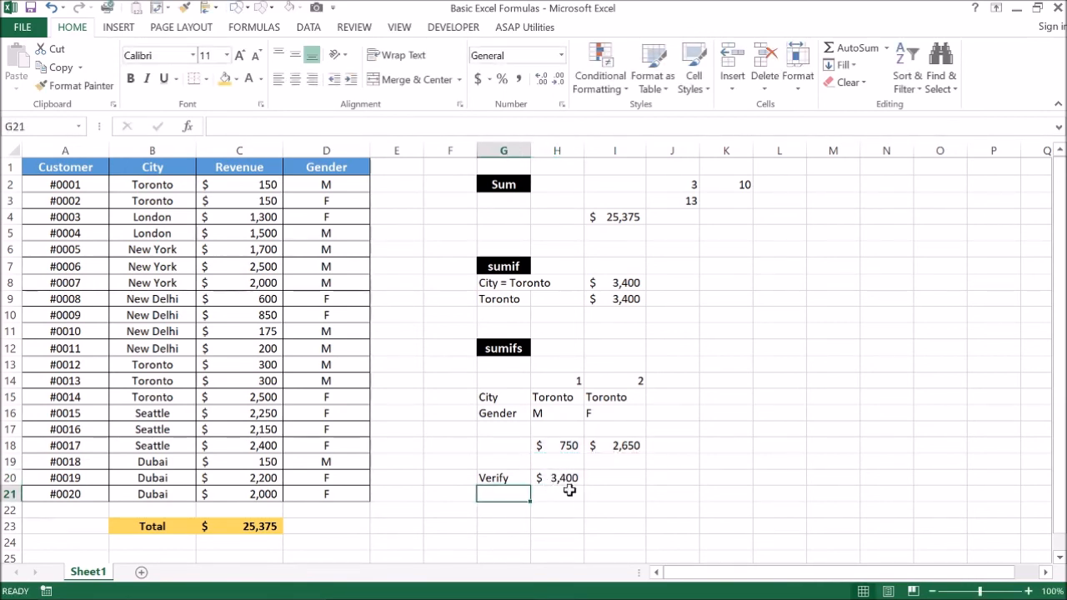